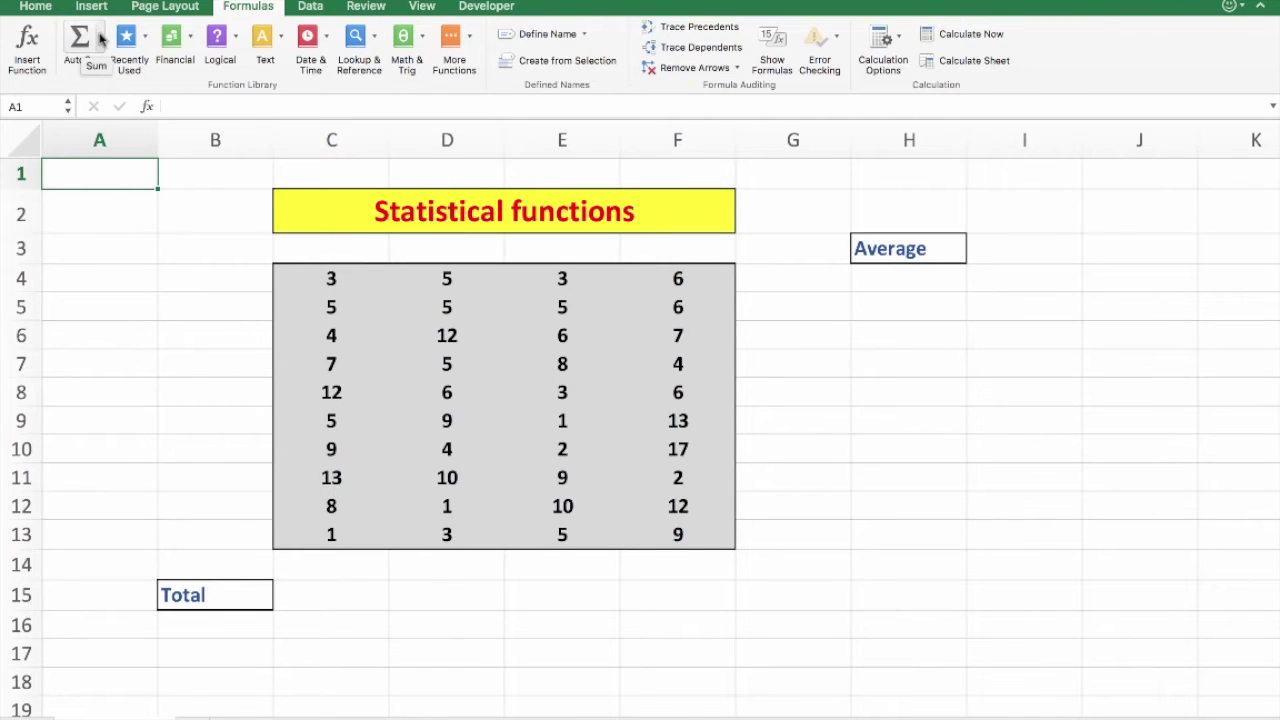
Try an AutoSum total of column C in C15, extend it across D–F, then clear it
left_click(100, 37)
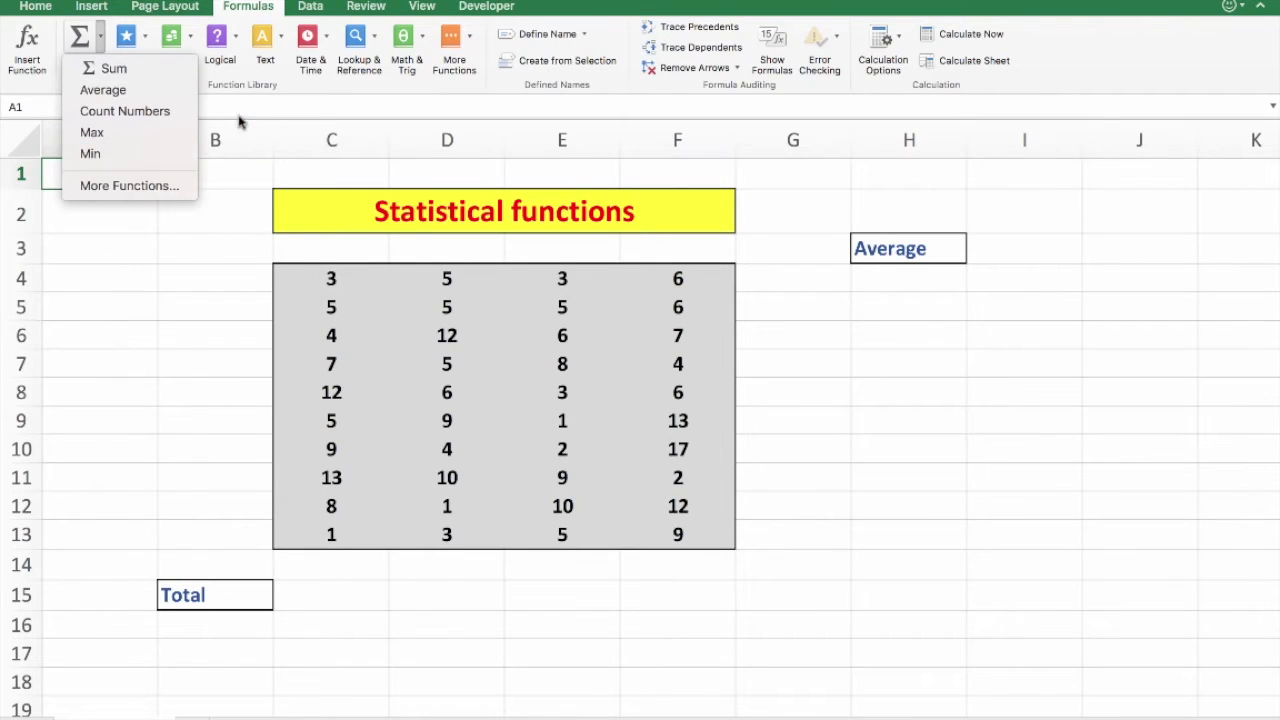
left_click(132, 221)
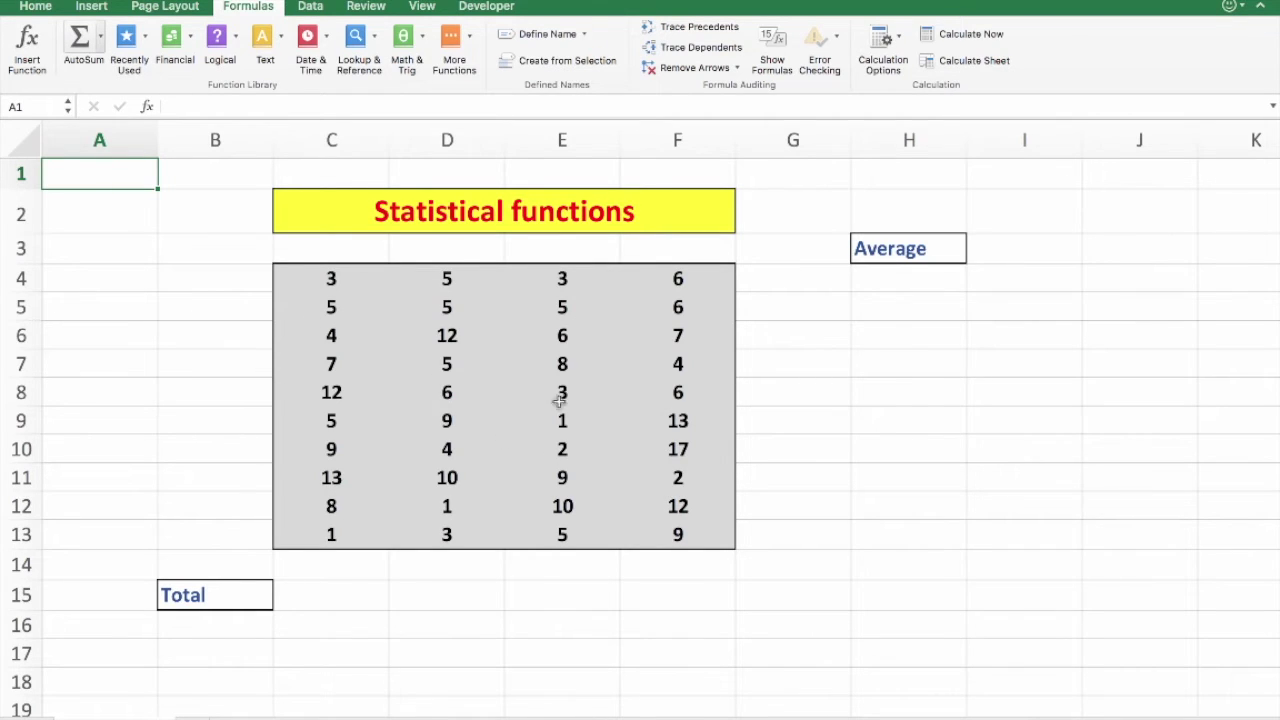
left_click(330, 595)
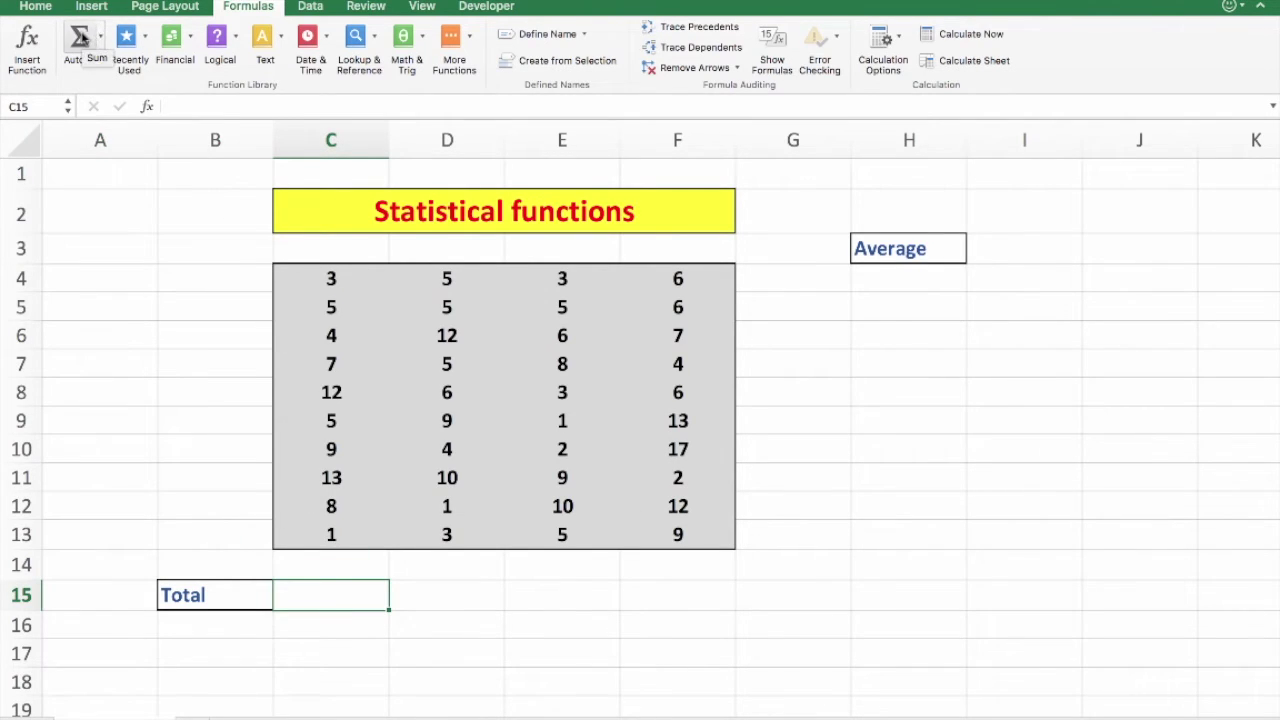
left_click(100, 36)
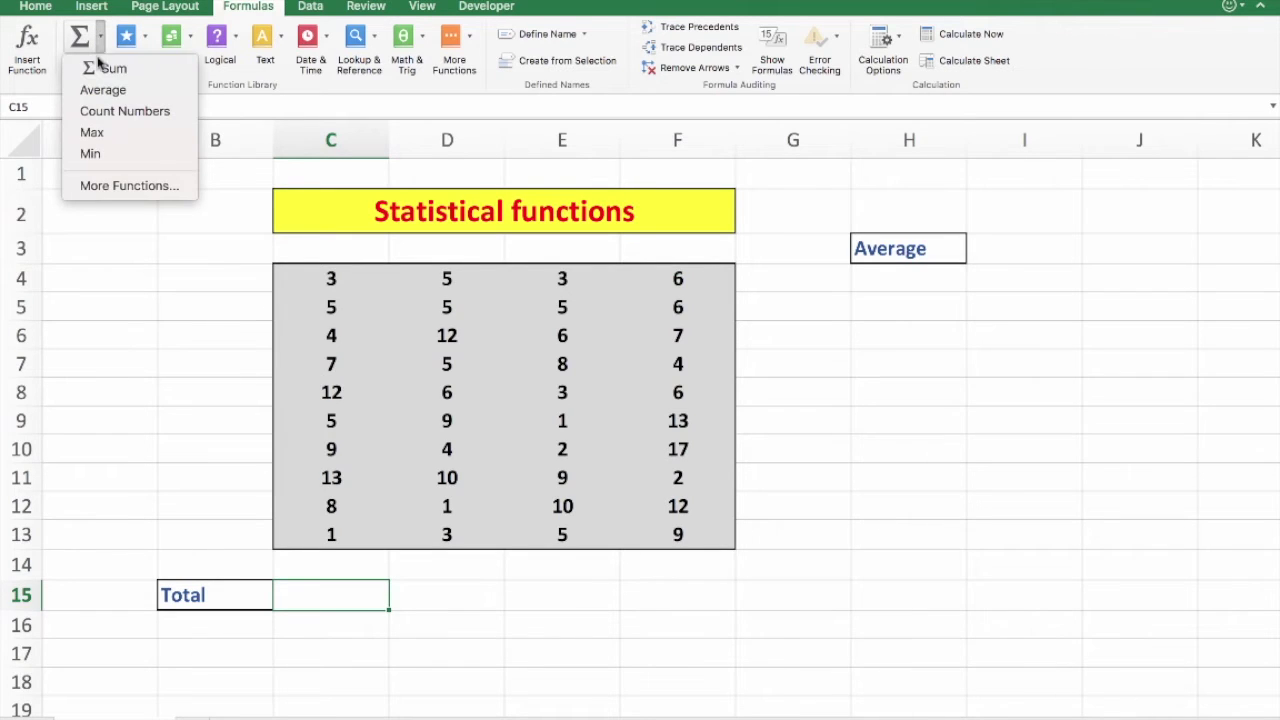
left_click(103, 68)
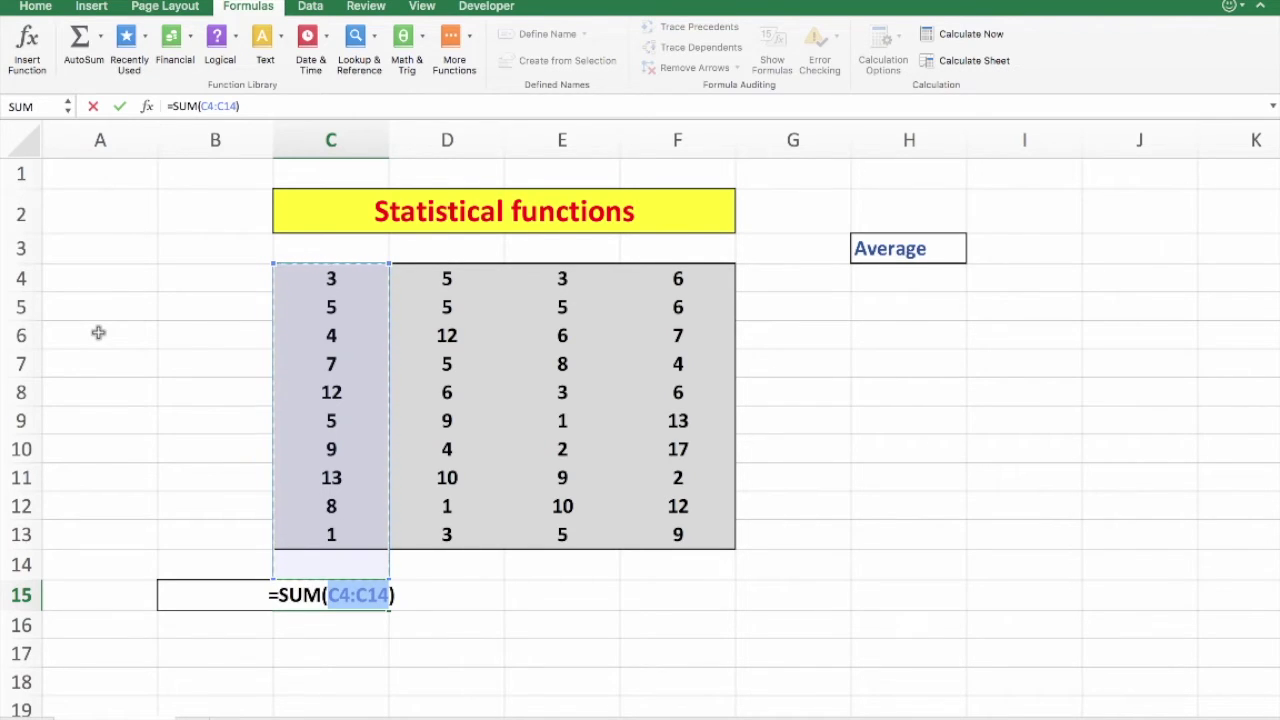
key("shift+Return")
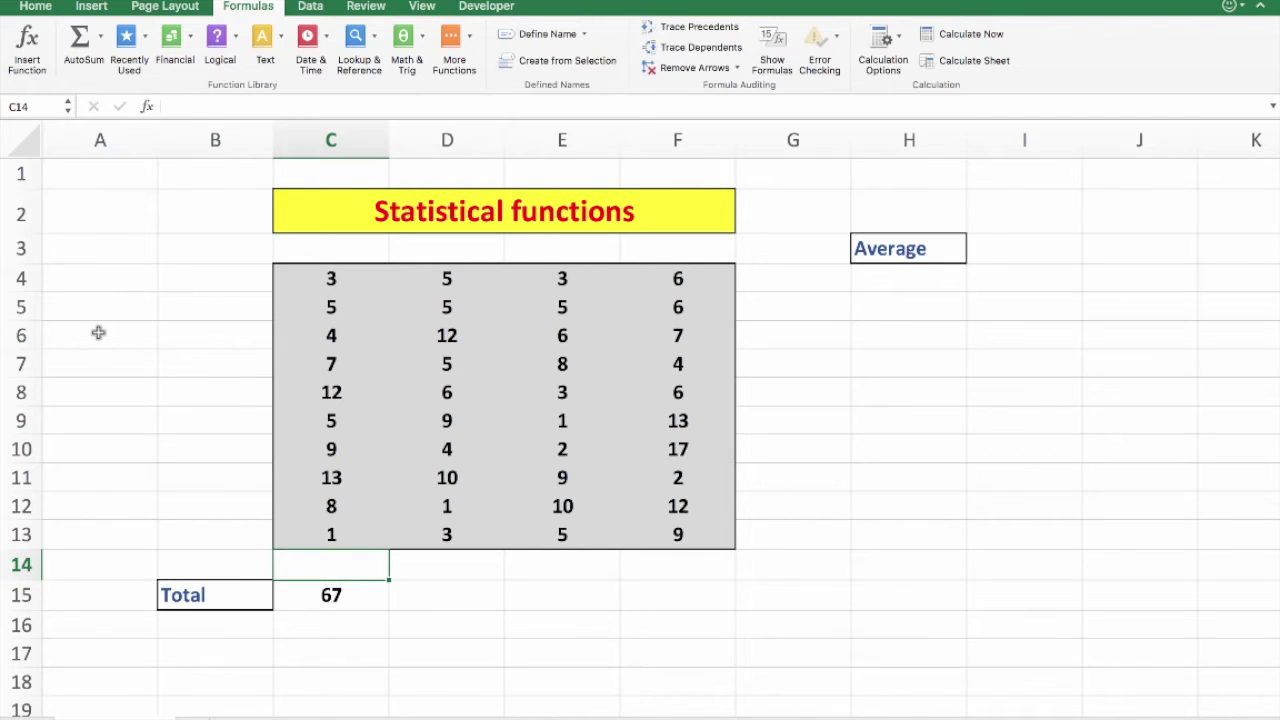
left_click(331, 596)
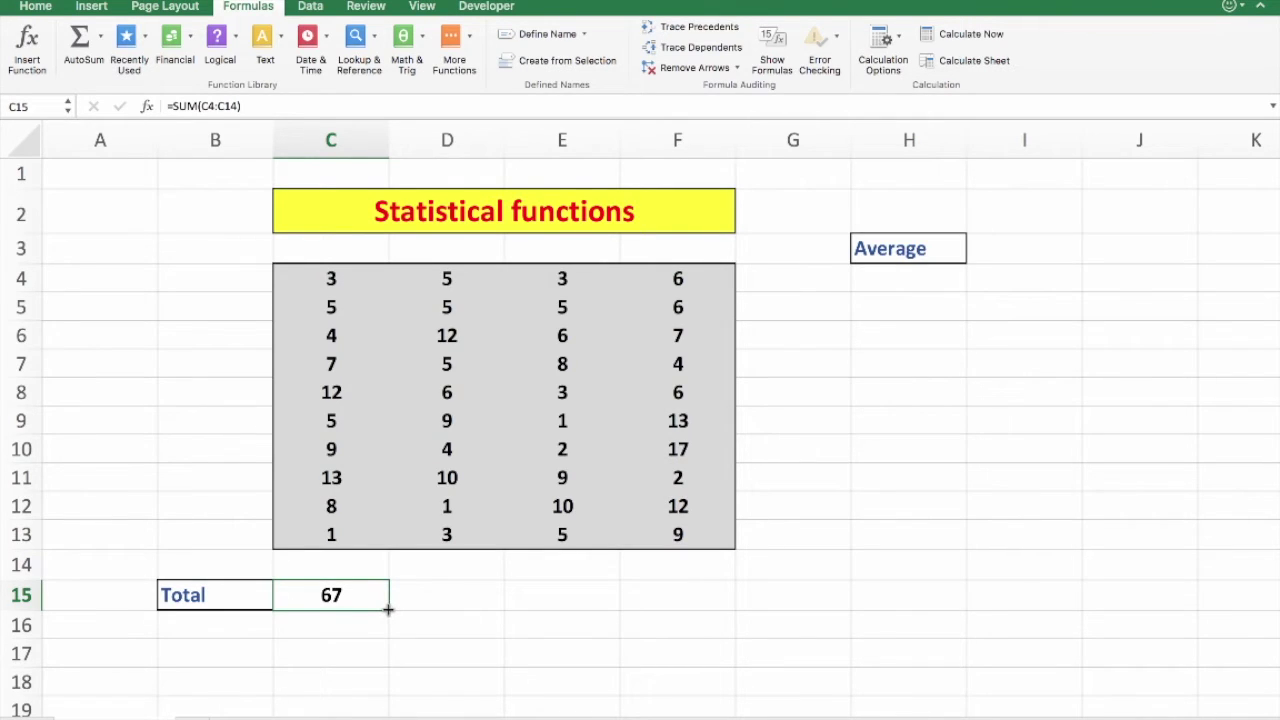
left_click_drag(388, 609, 690, 600)
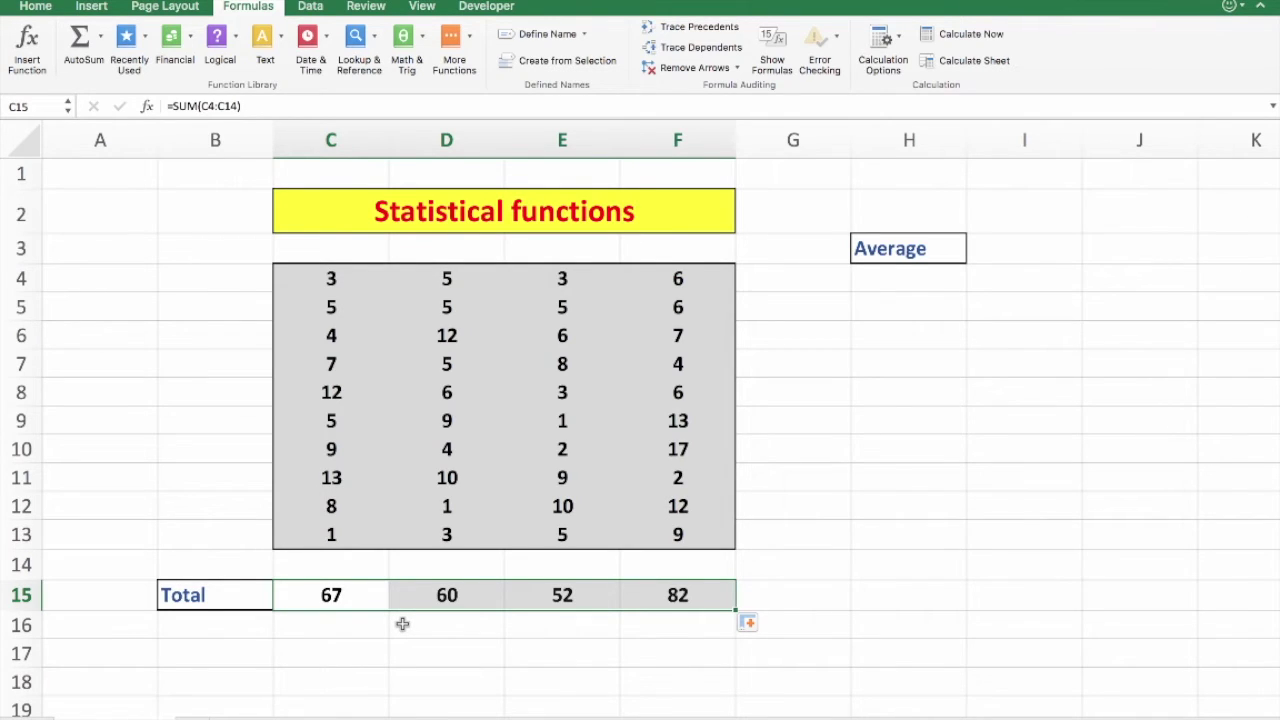
key("Delete")
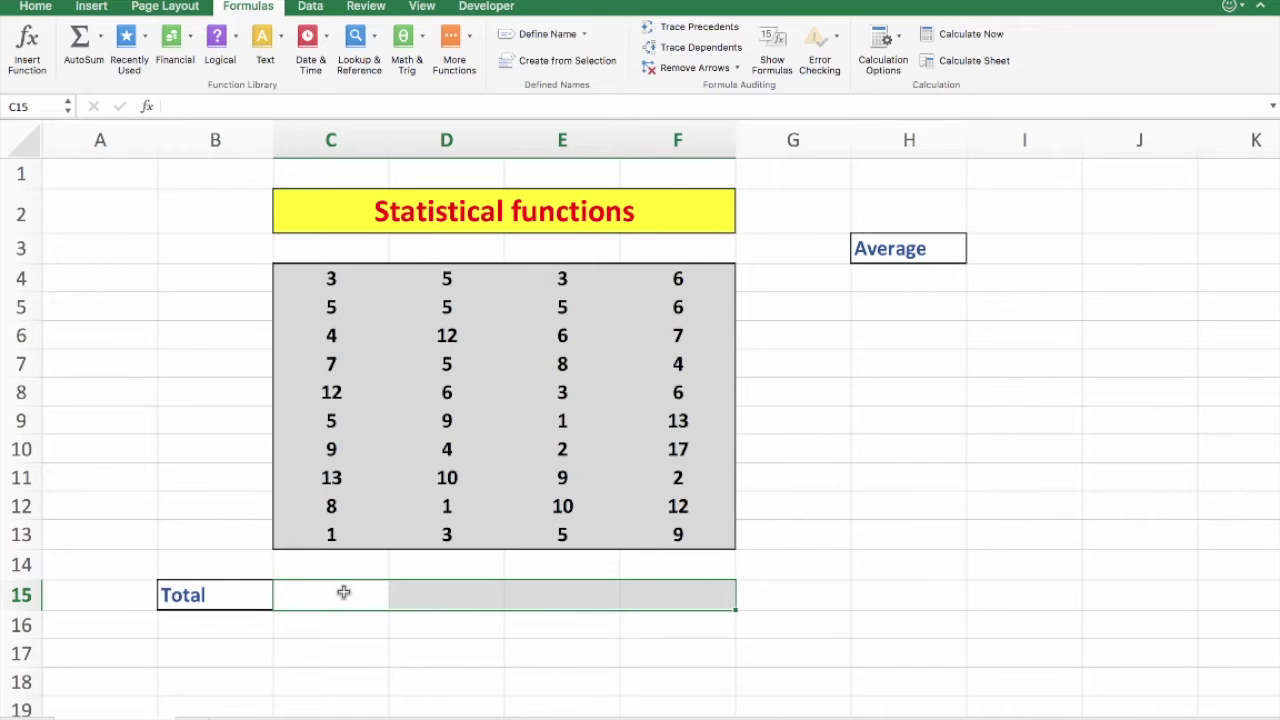
Sum C15:F15 at once with AutoSum, check each column's formula, then delete the totals
left_click_drag(340, 592, 646, 595)
left_click(101, 38)
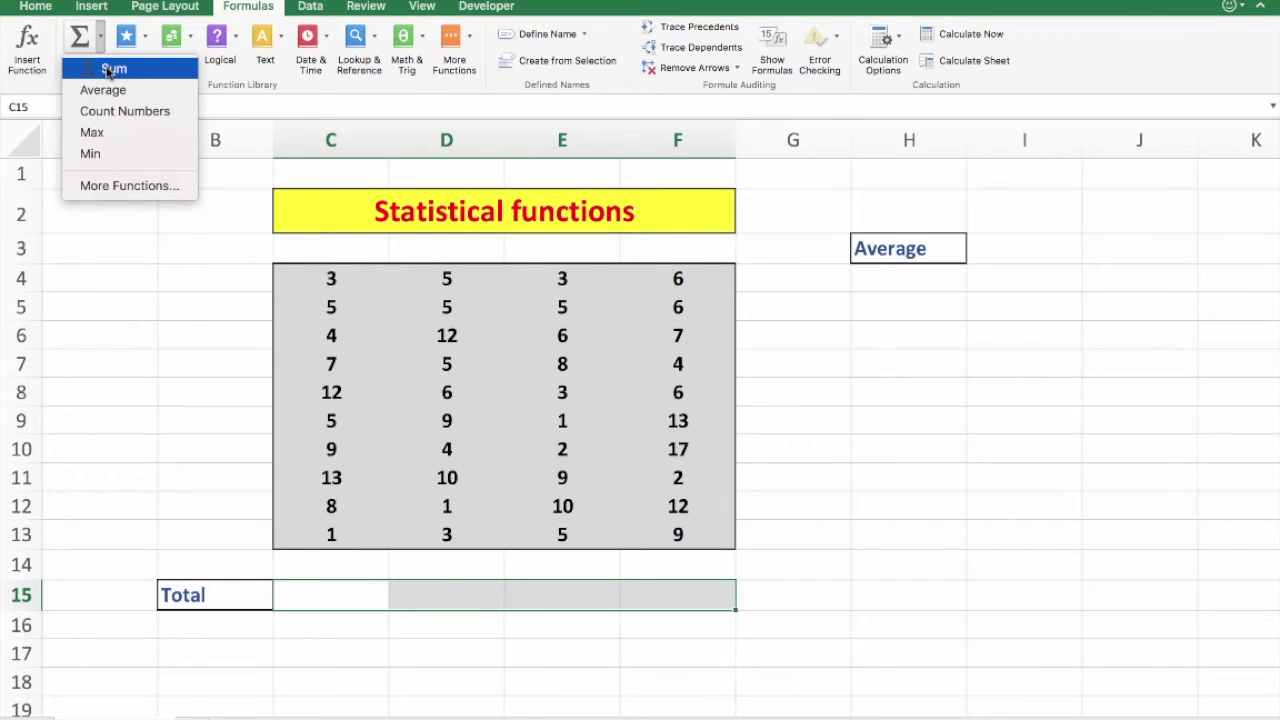
left_click(110, 70)
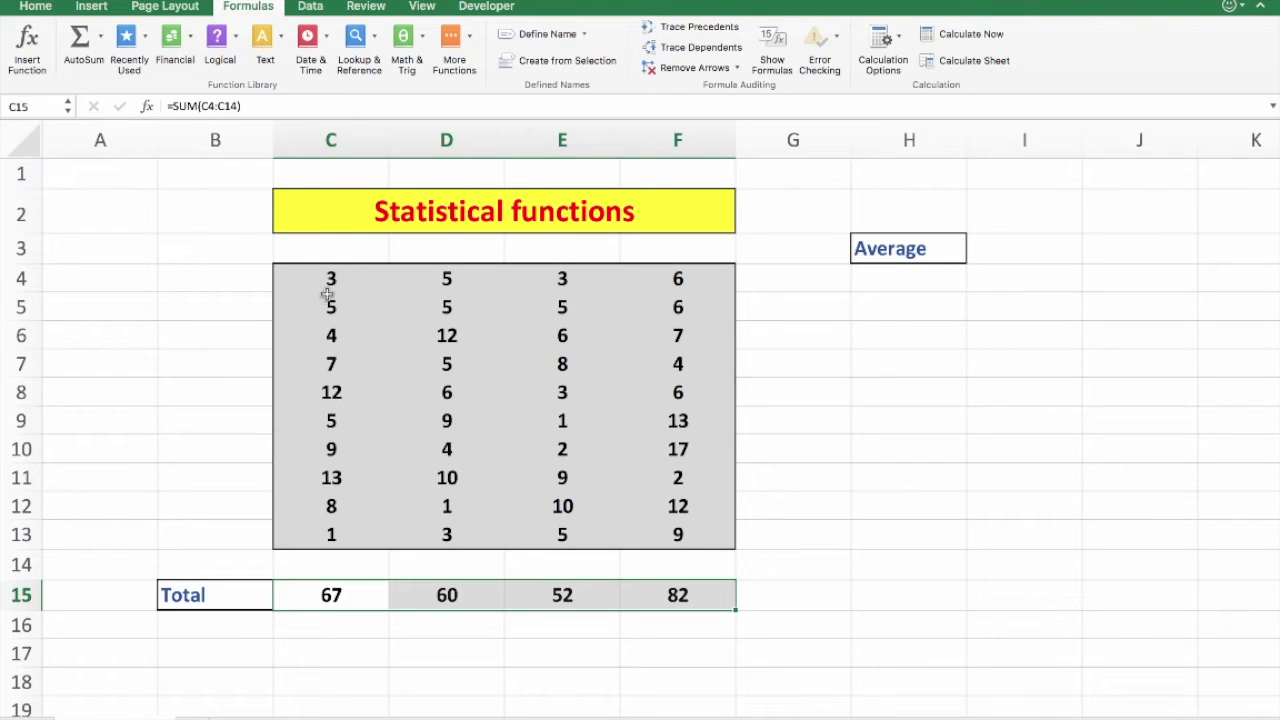
left_click(445, 597)
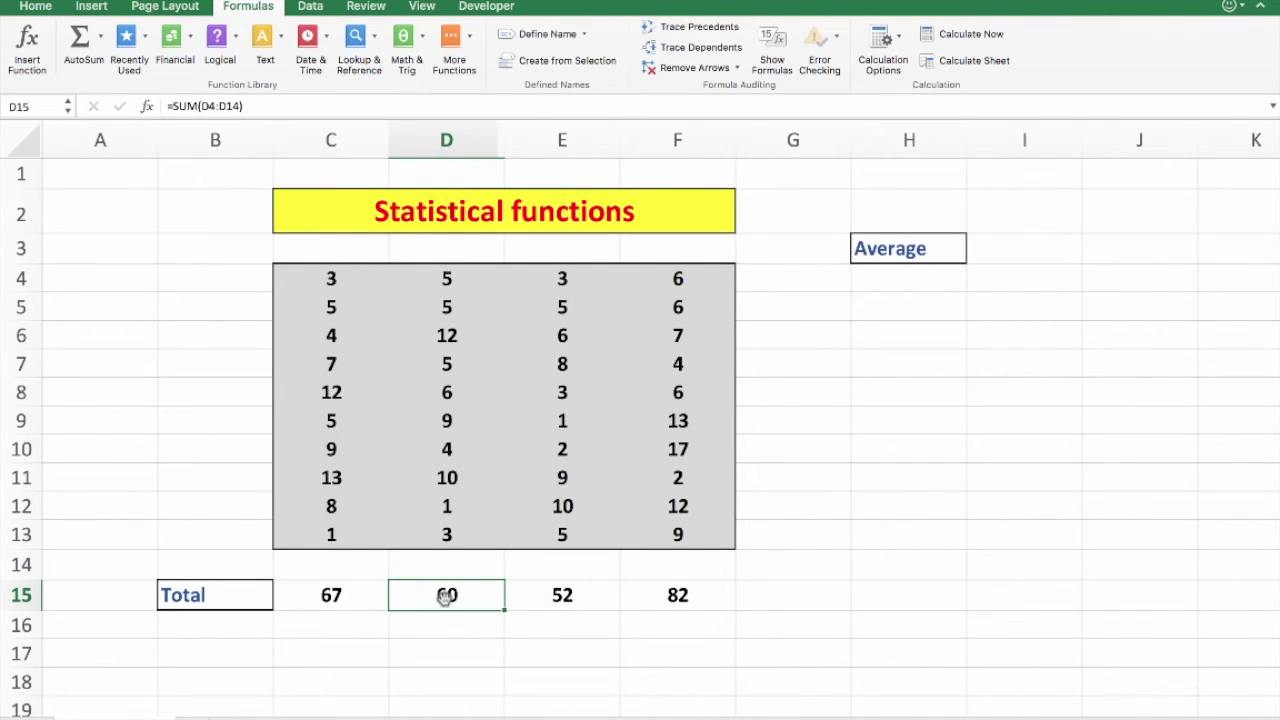
left_click(553, 596)
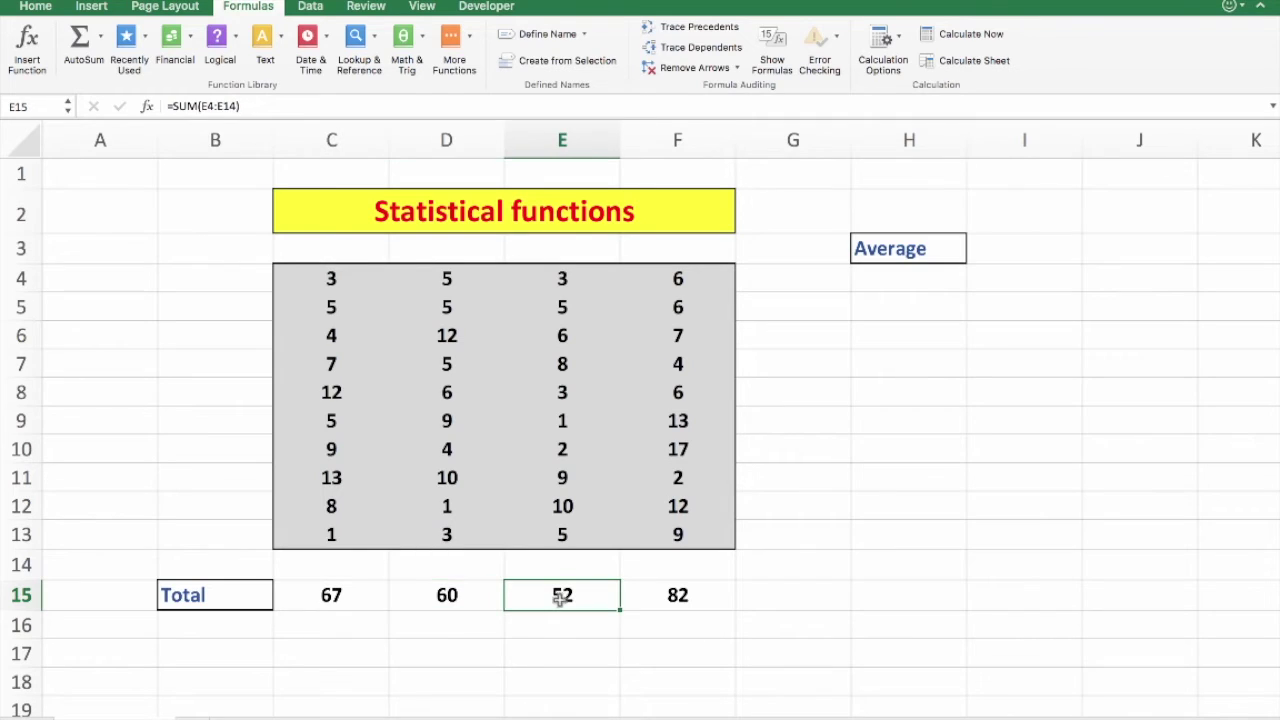
left_click(669, 600)
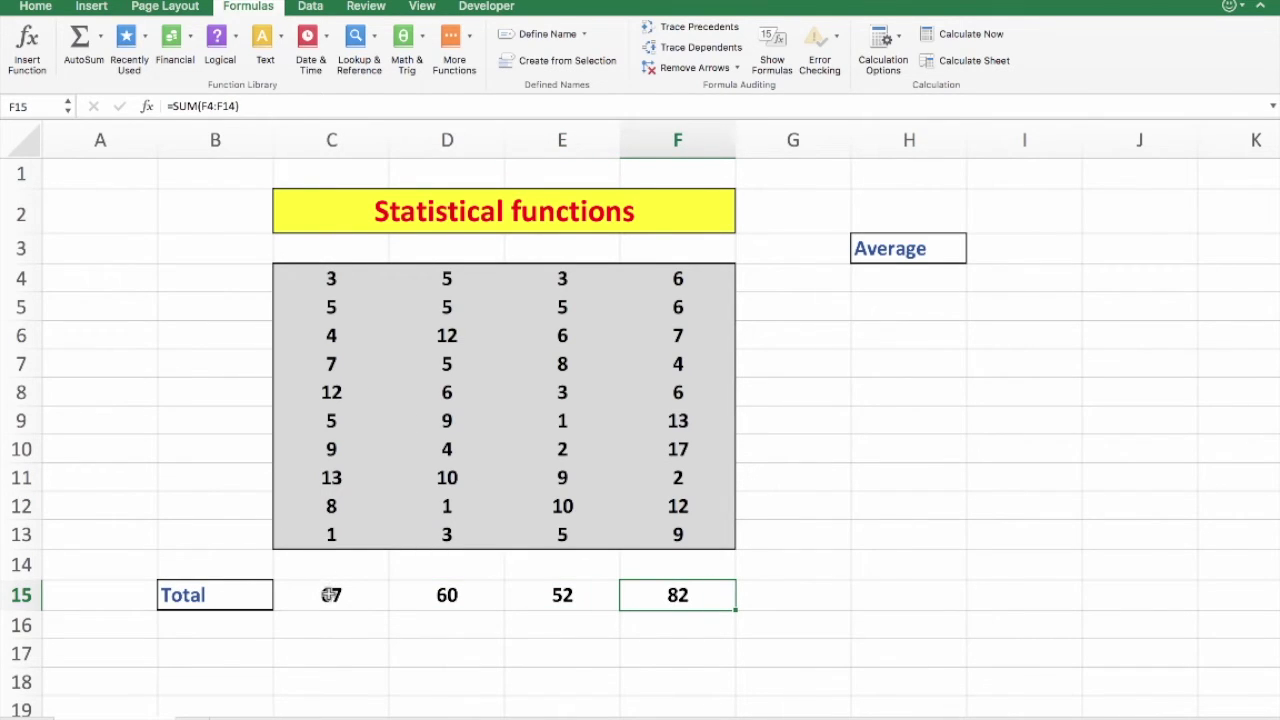
left_click_drag(330, 595, 651, 601)
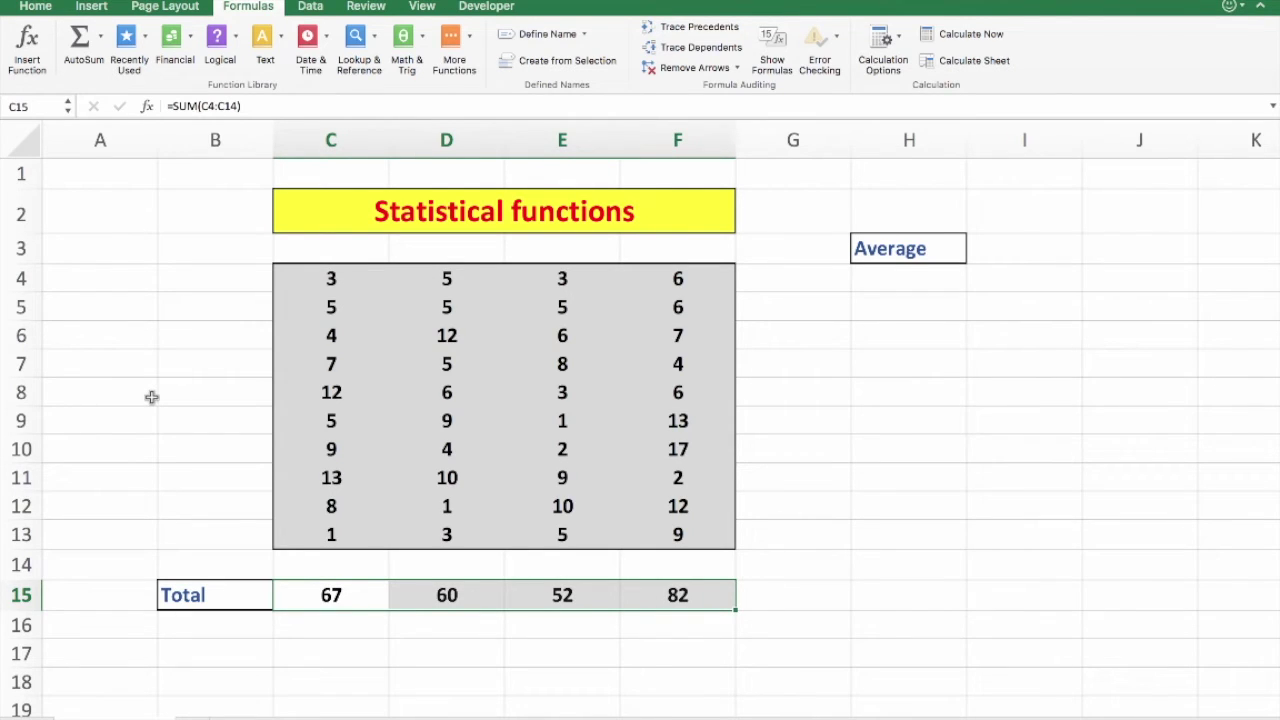
key("Delete")
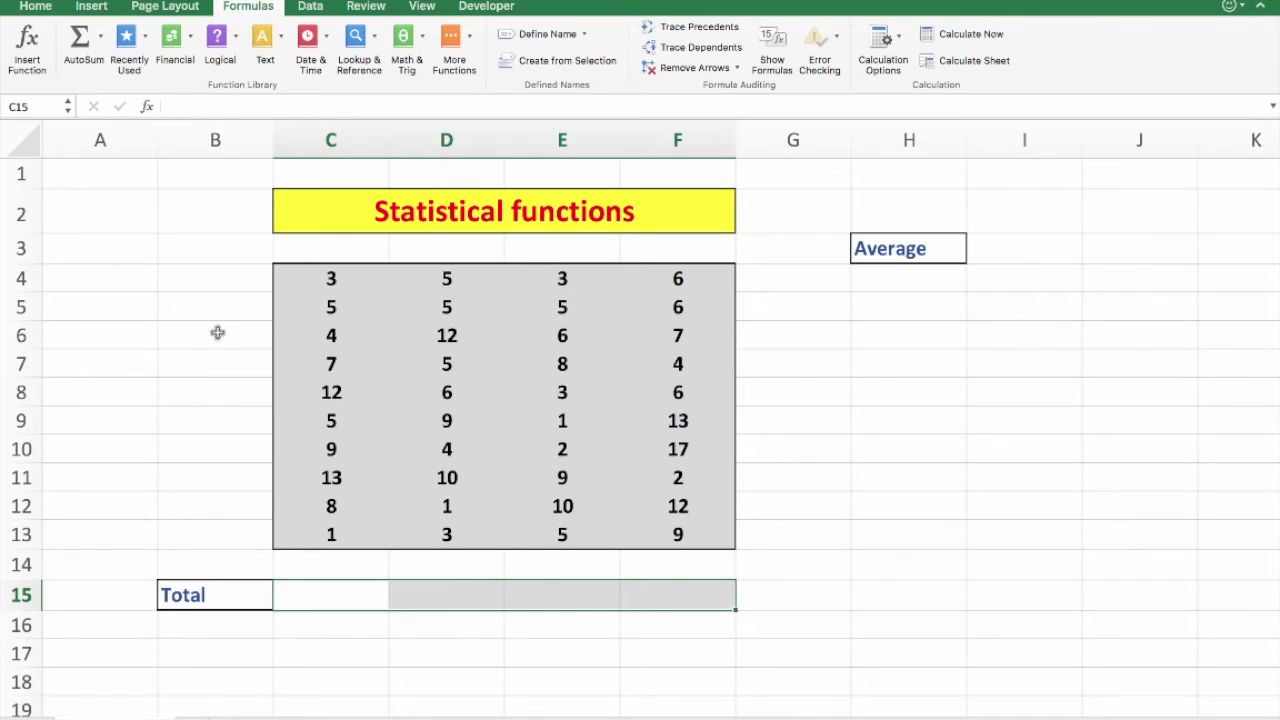
AutoSum C4:F14 and move the row-14 totals 67, 60, 52, 82 down into row 15
left_click(199, 279)
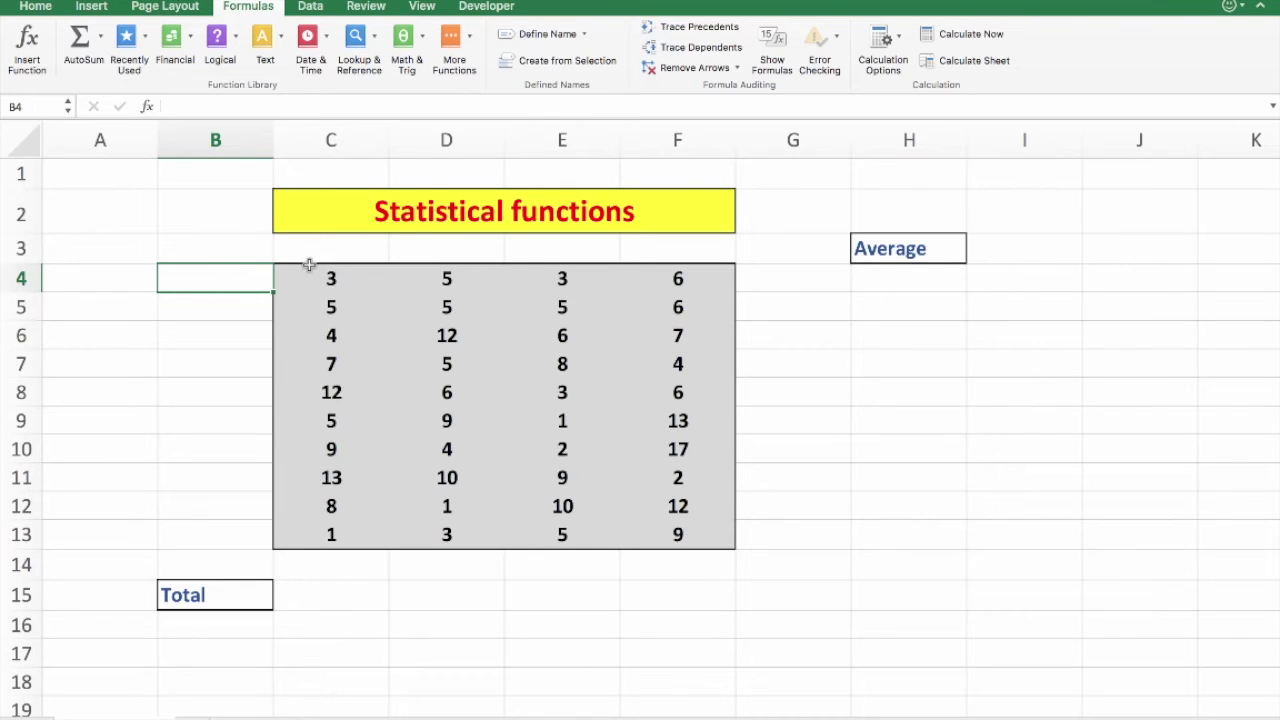
left_click_drag(317, 279, 669, 530)
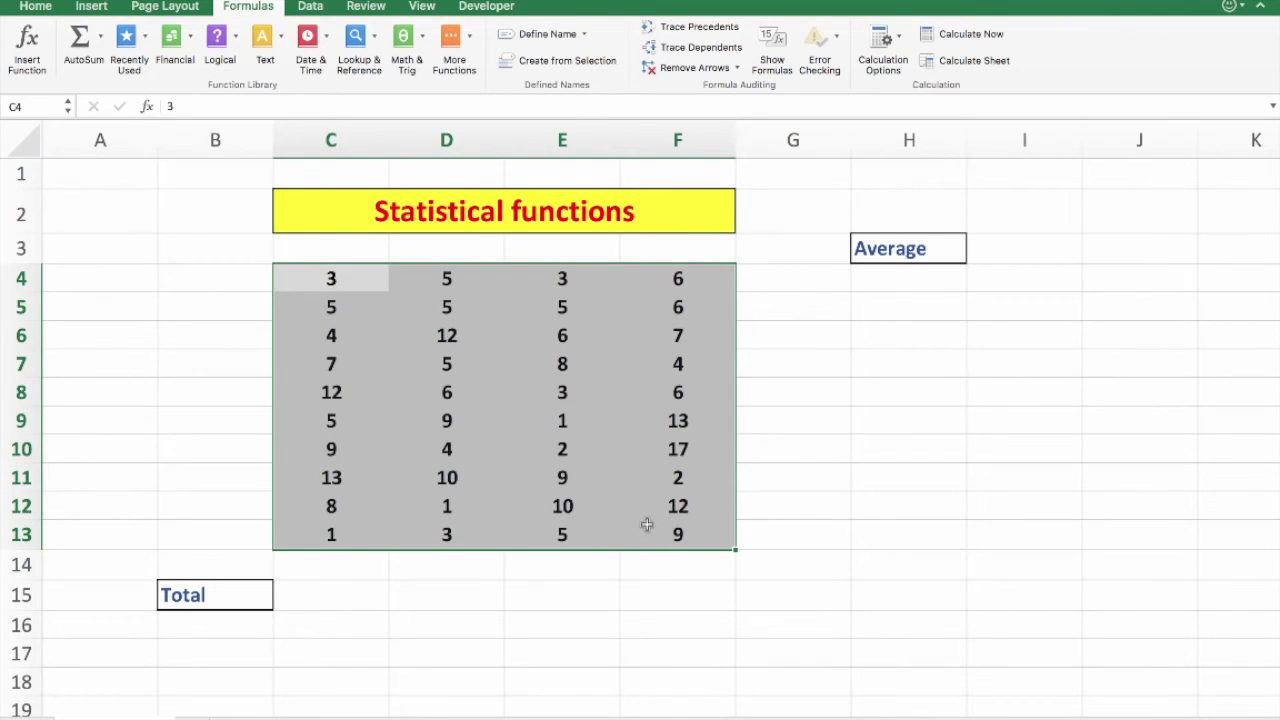
left_click(100, 40)
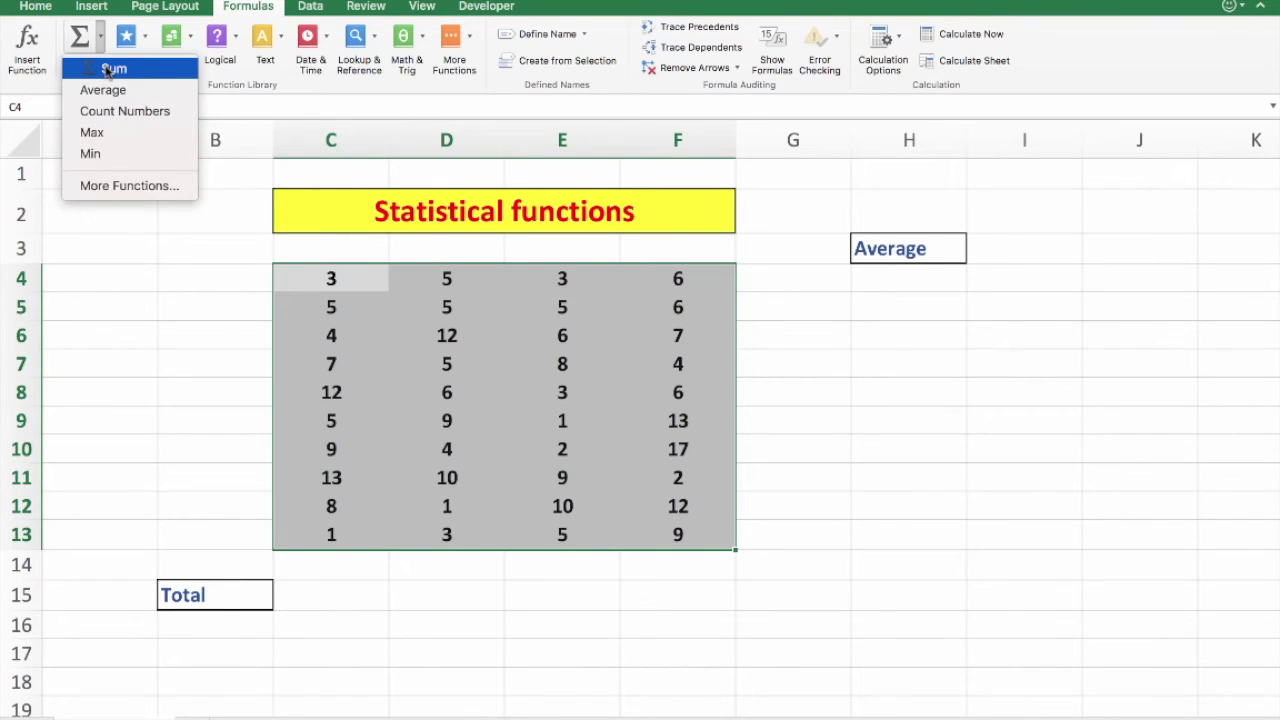
left_click(108, 69)
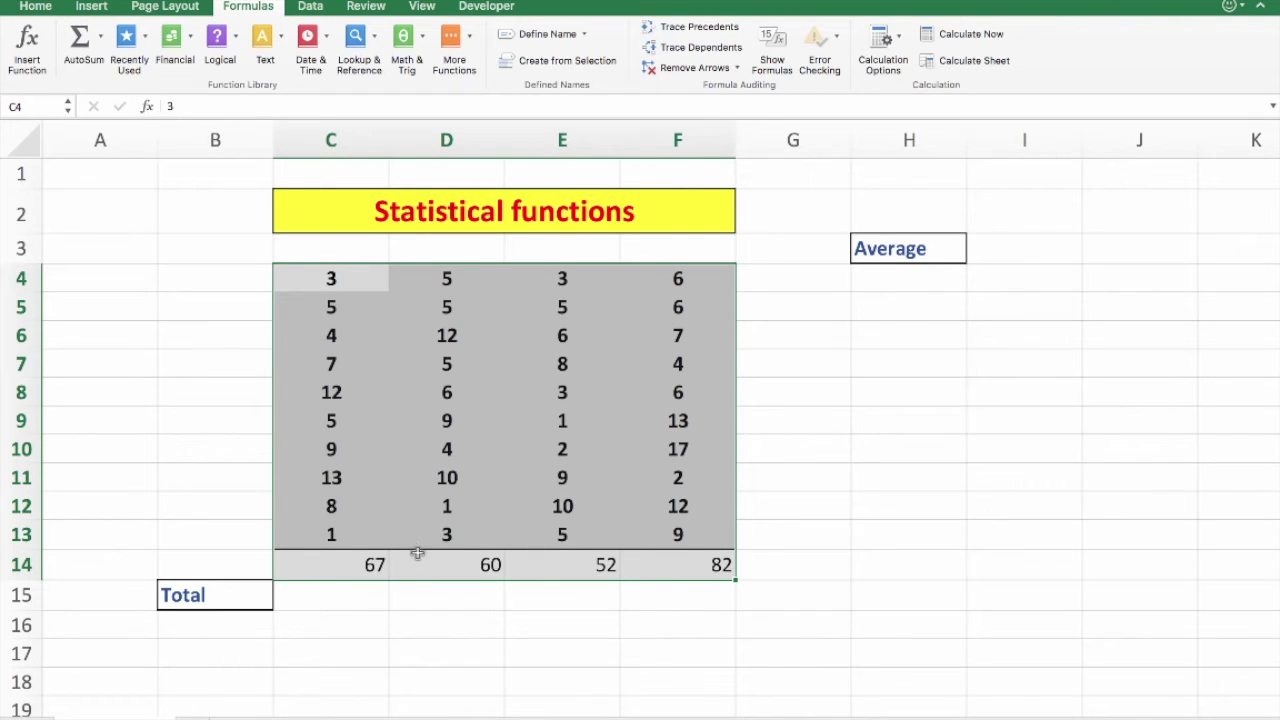
left_click(369, 566)
left_click_drag(369, 566, 672, 566)
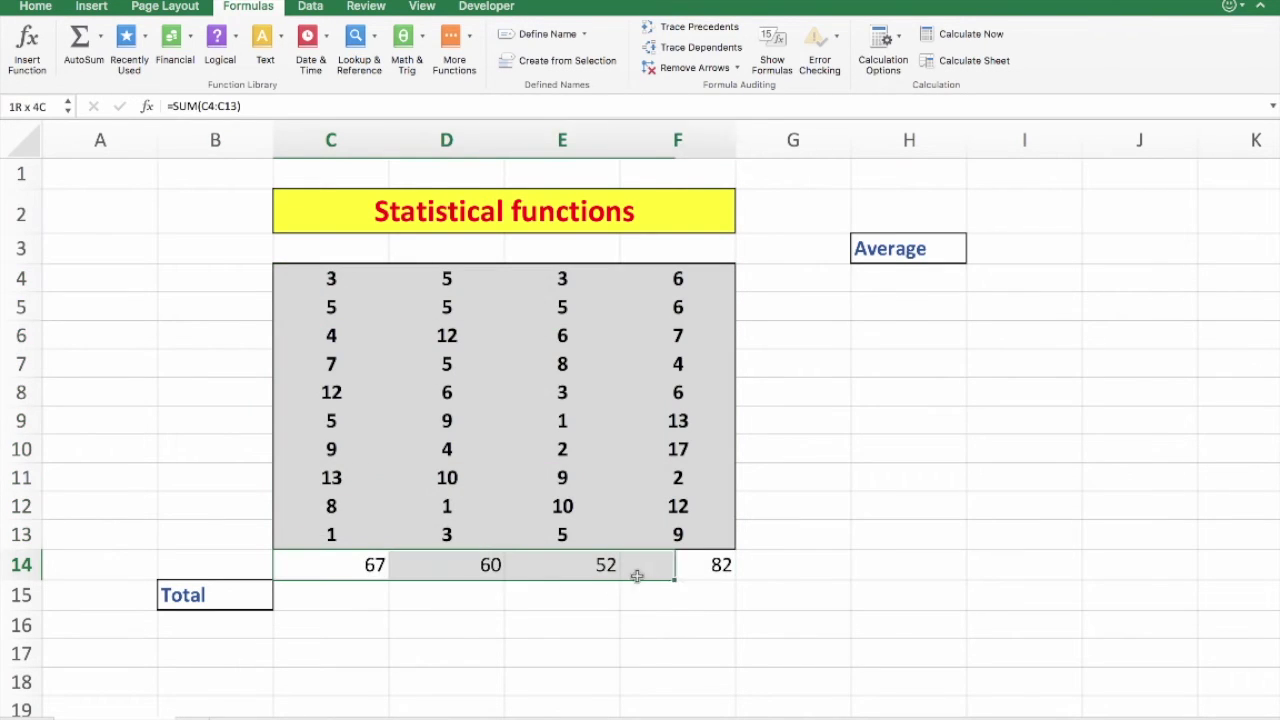
left_click_drag(528, 562, 521, 590)
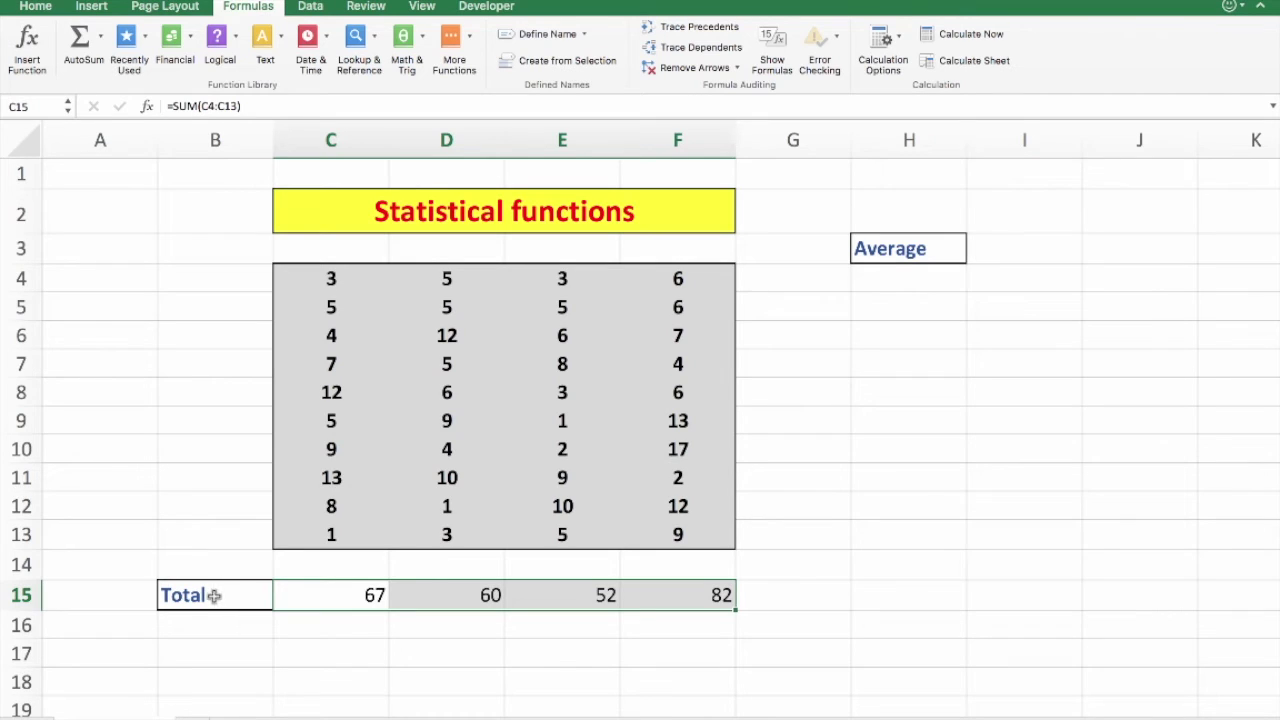
left_click(786, 248)
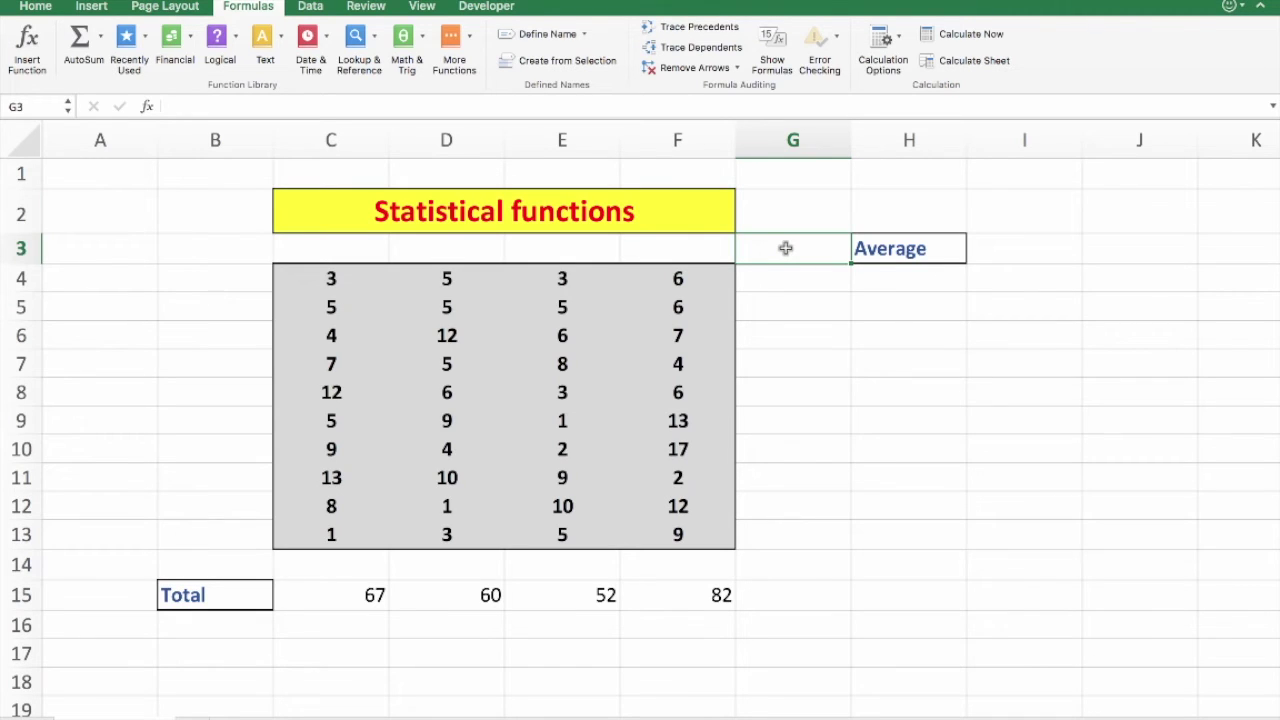
Label G3 'Total', then start a row-4 SUM in G4 and cancel it, leaving G4 empty
type("Total")
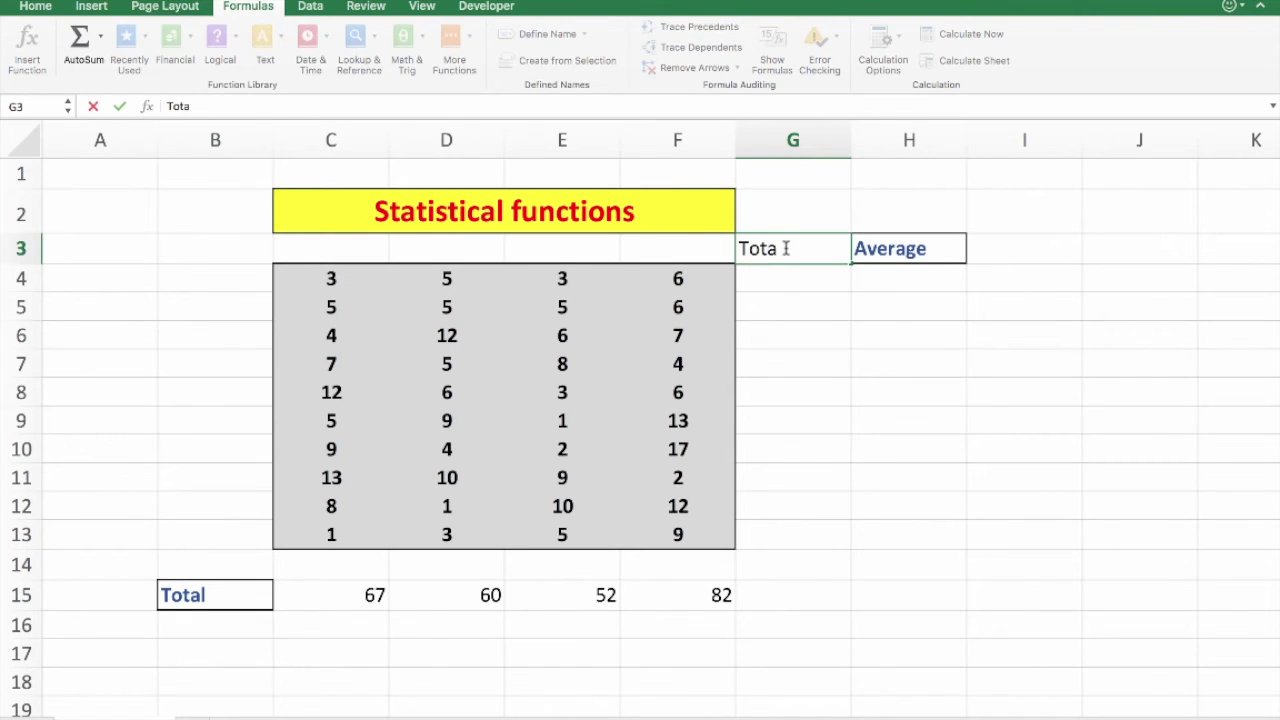
left_click(783, 280)
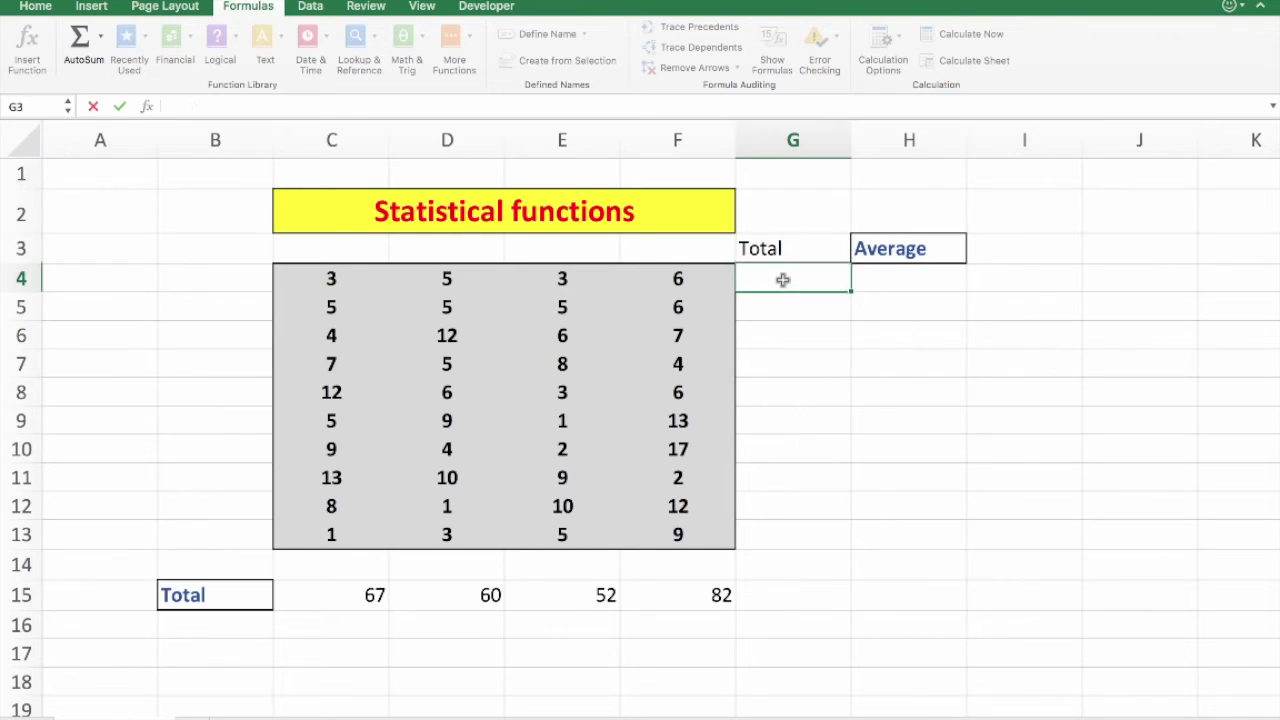
left_click(101, 38)
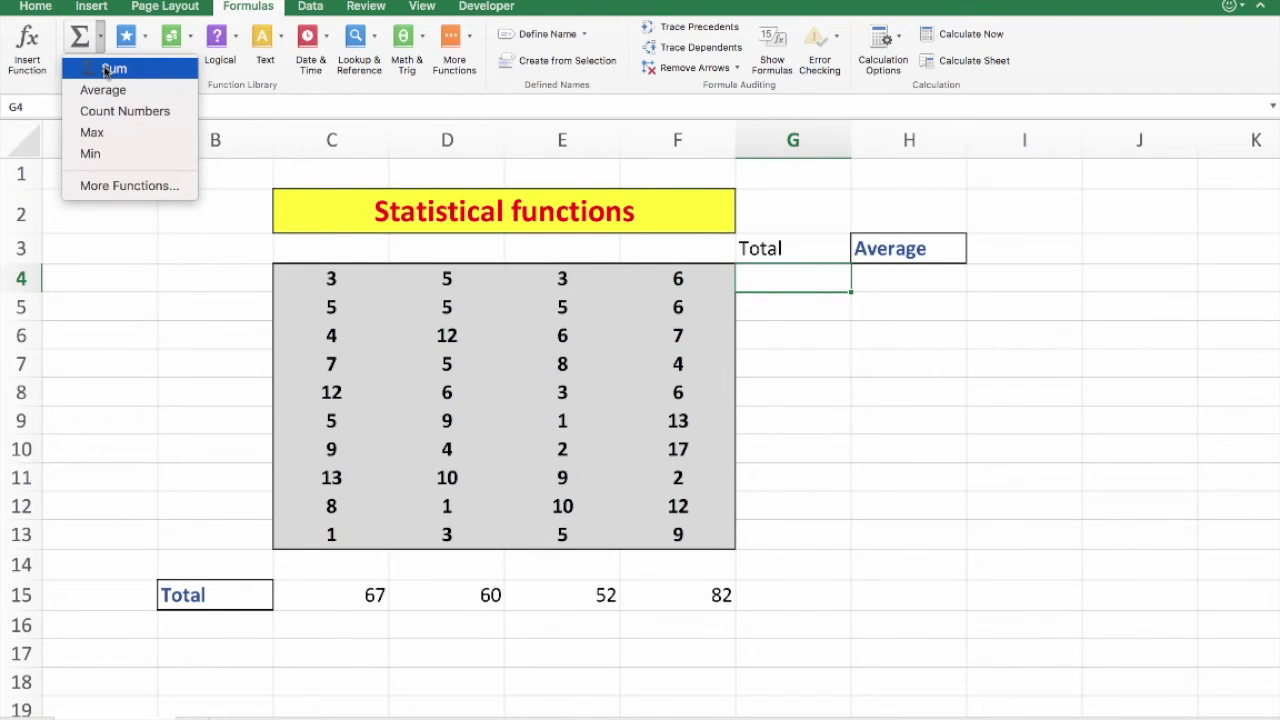
left_click(105, 69)
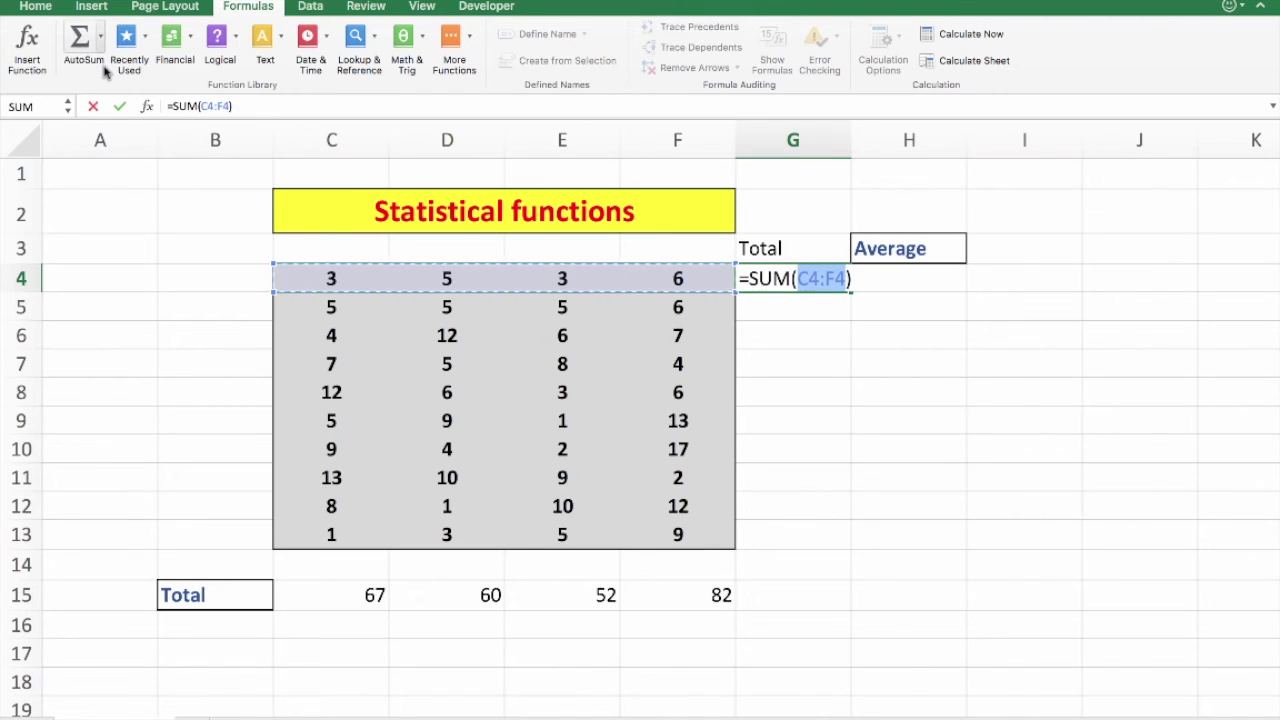
key("Escape")
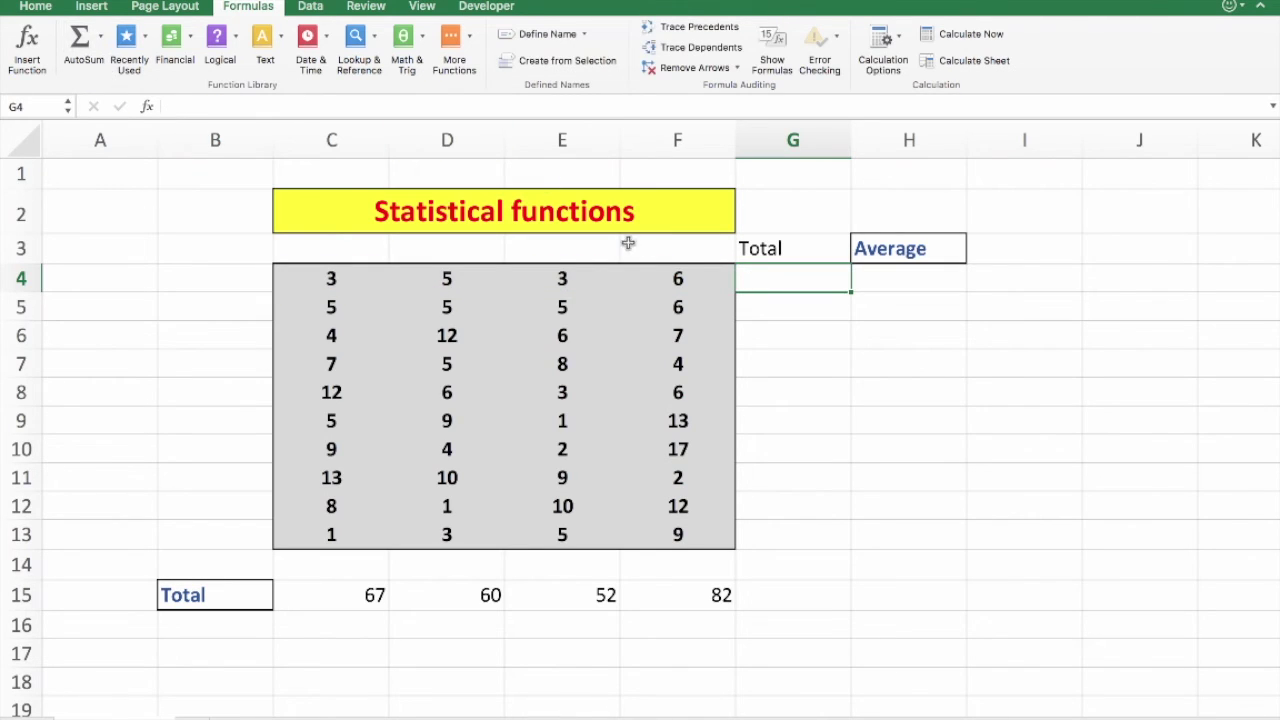
left_click(760, 249)
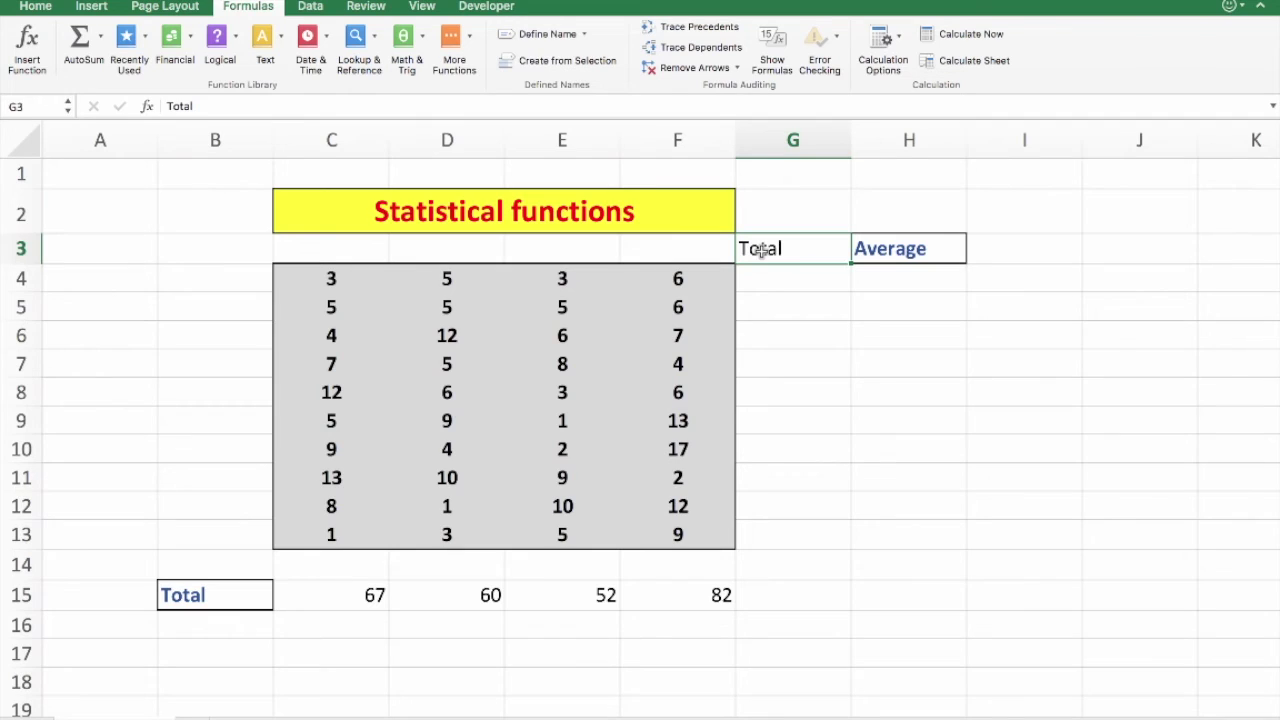
Clear G3 and fill H4:H13 with each row's AVERAGE, from 4.25 to 4.5
key("Delete")
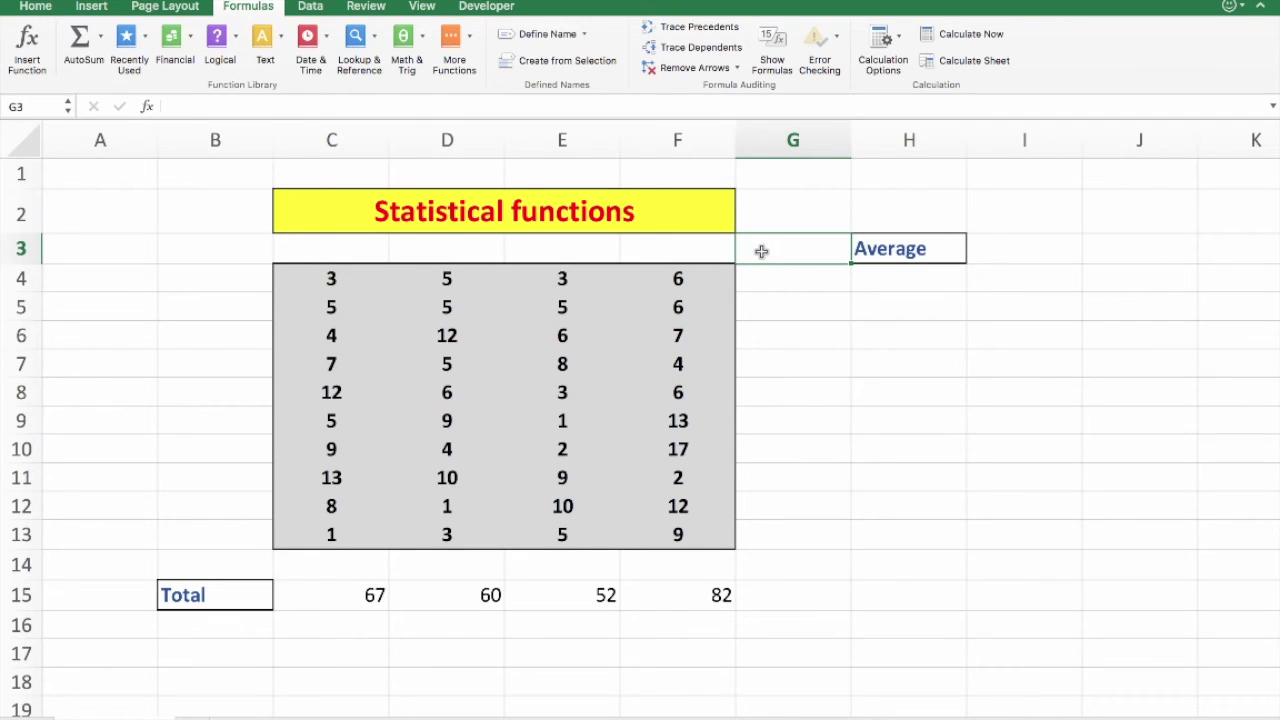
left_click(899, 281)
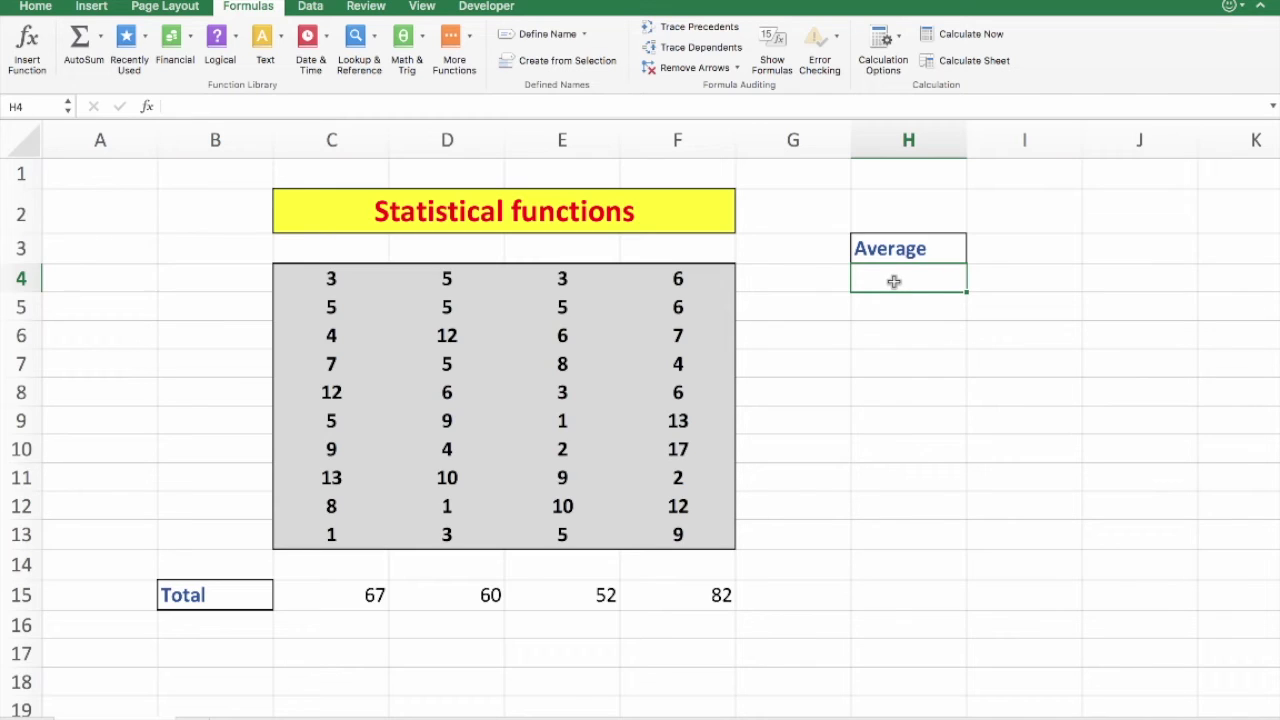
left_click(101, 37)
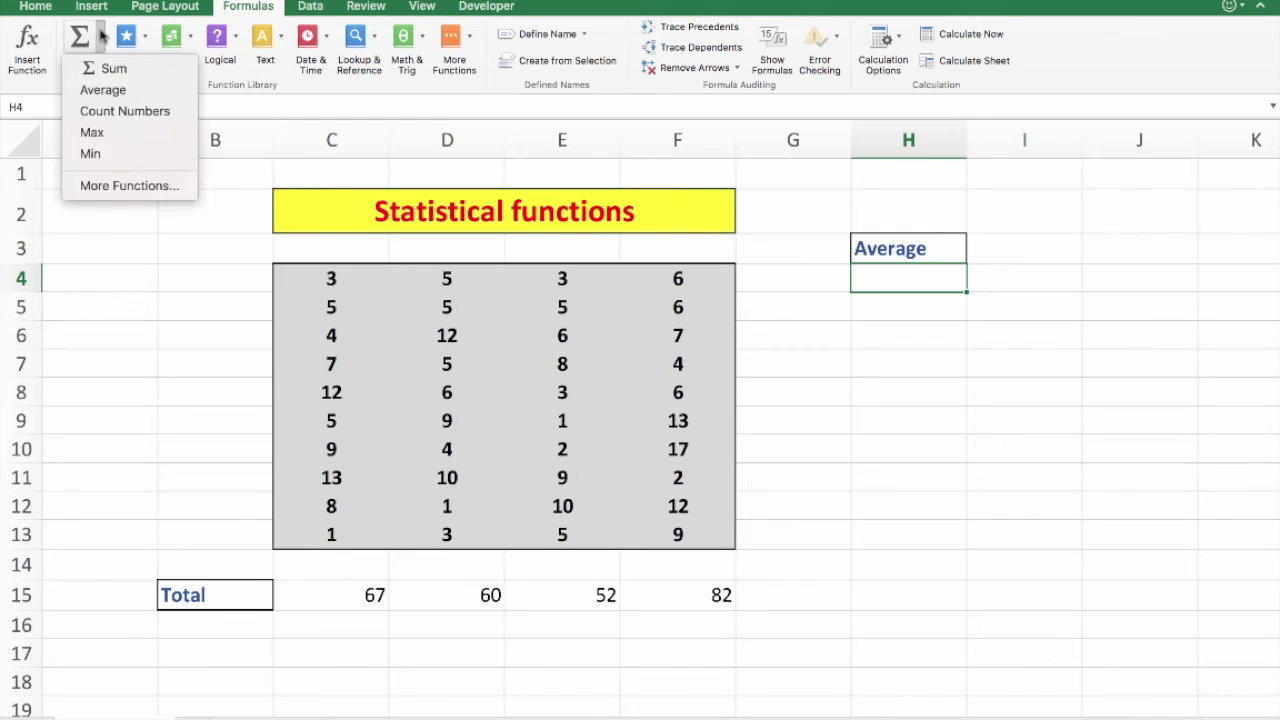
left_click(103, 90)
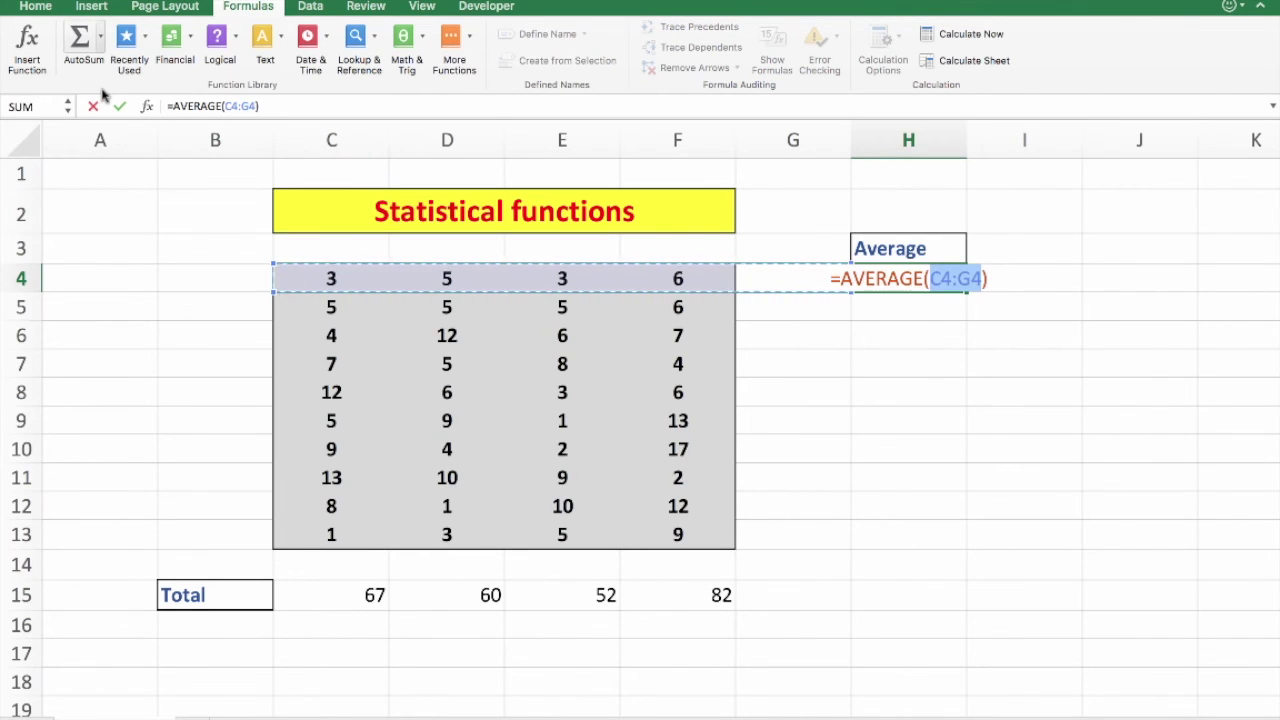
key("Return")
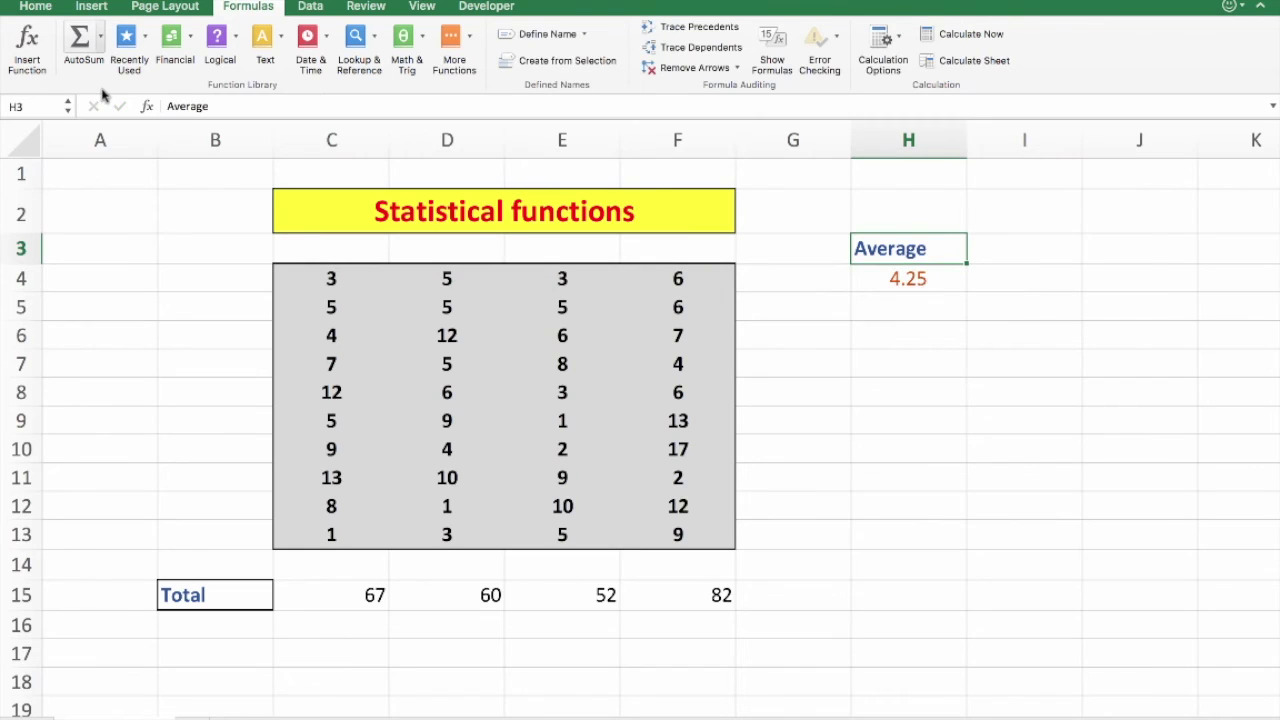
left_click(924, 282)
left_click_drag(966, 292, 968, 541)
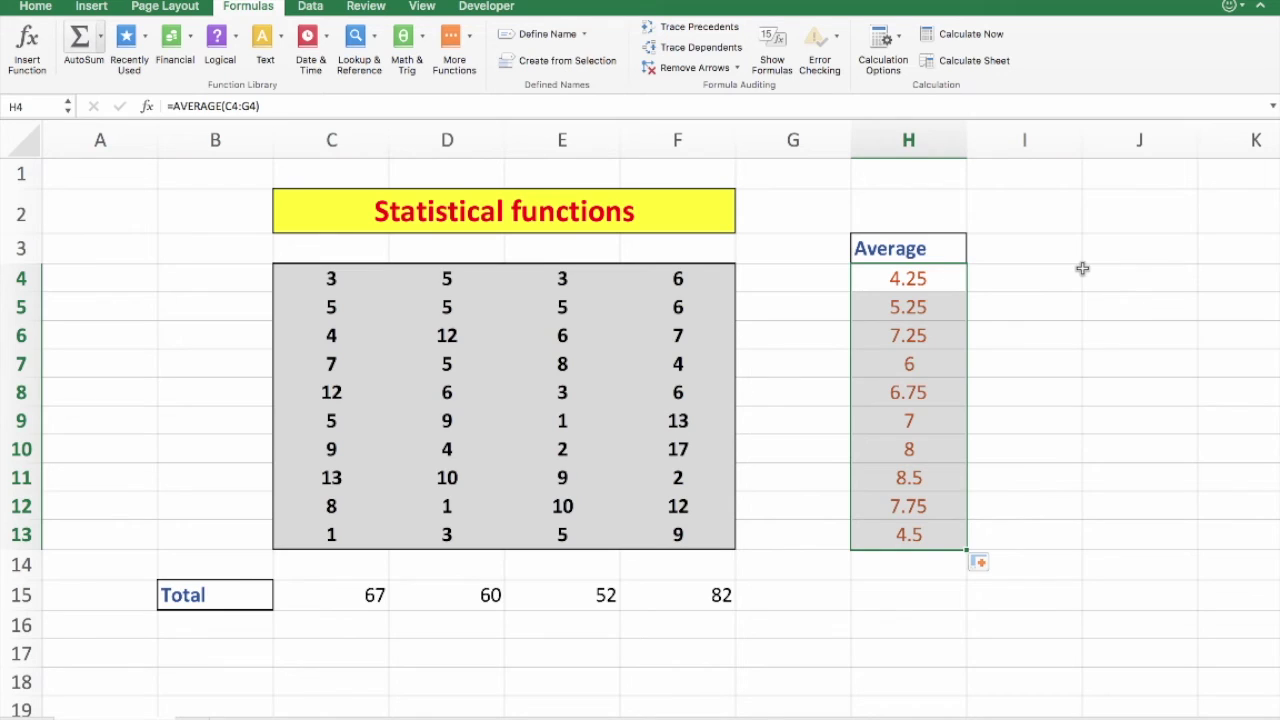
Enter the heading 'Count' in cell I3
left_click(1020, 246)
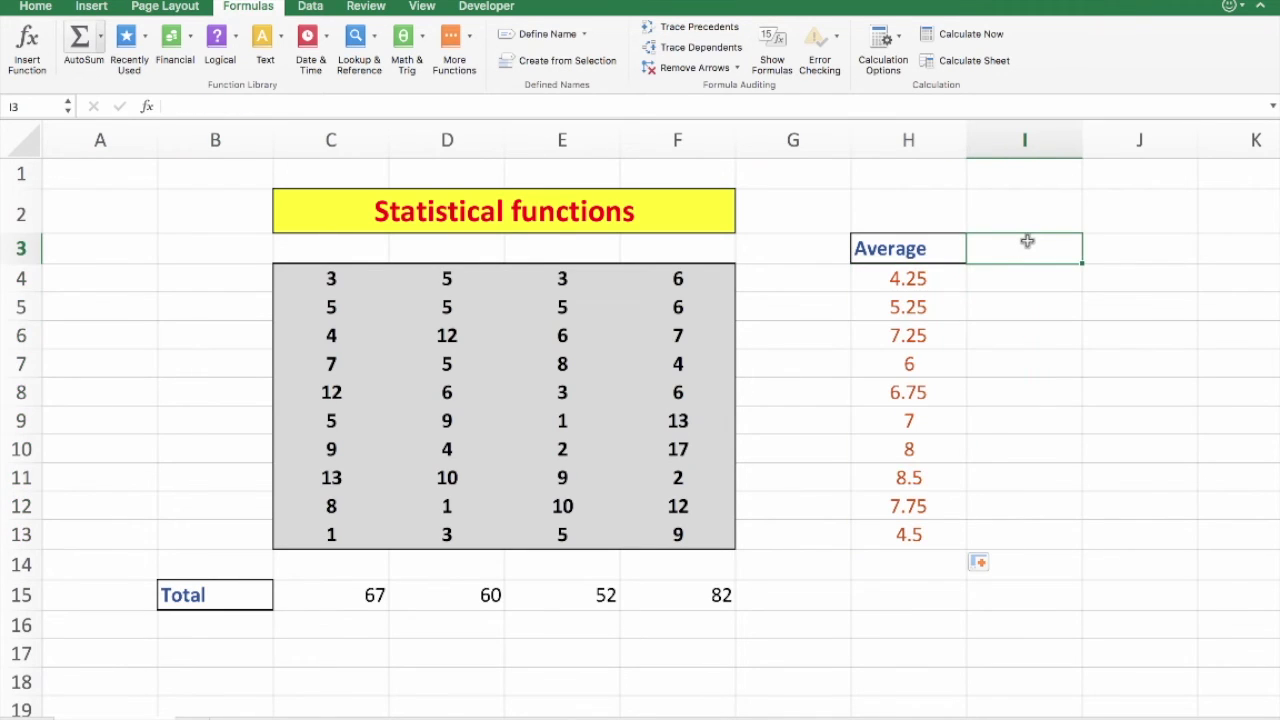
type("Count")
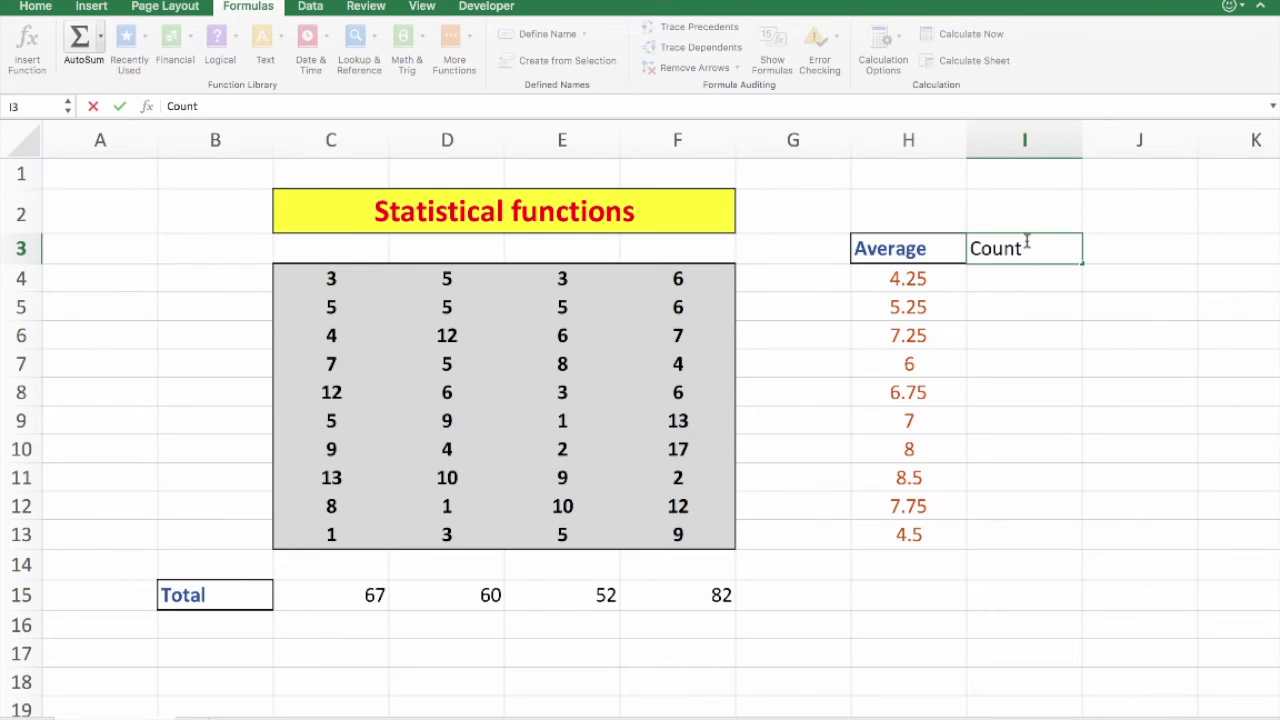
key("Return")
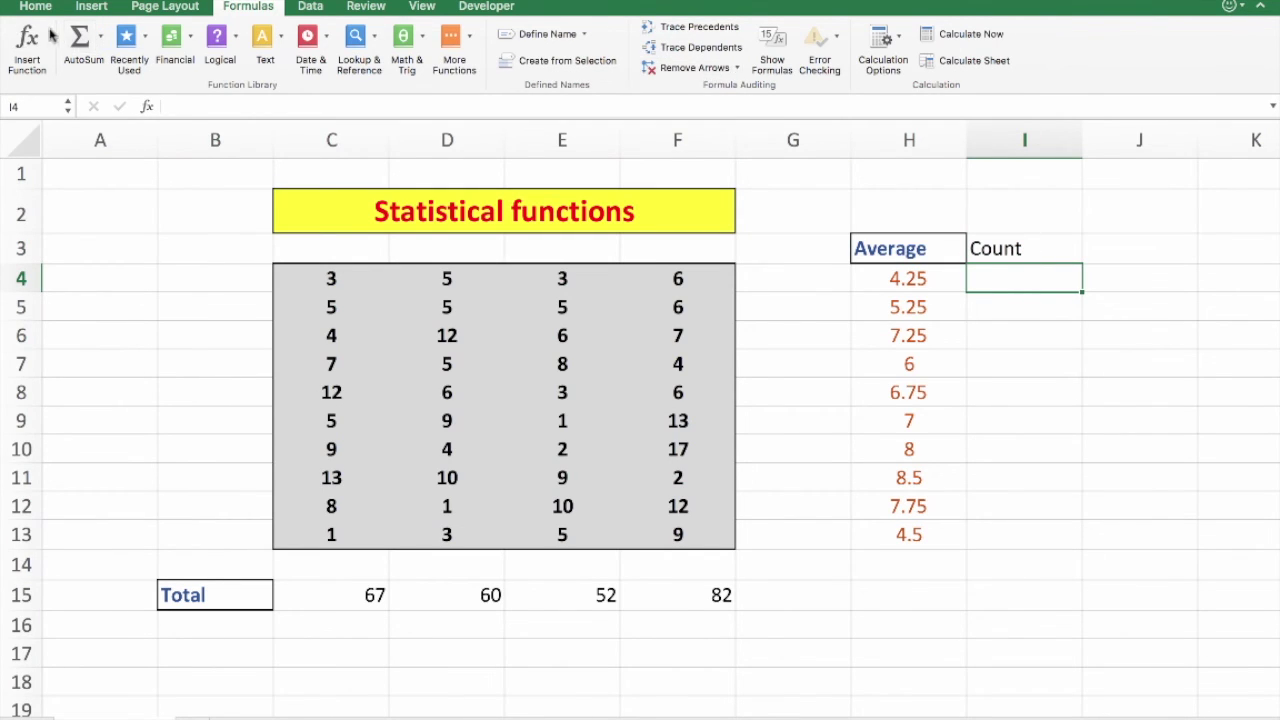
Put COUNT(C4:F4) in I4 and fill it down to I13, giving 4 per row
left_click(101, 36)
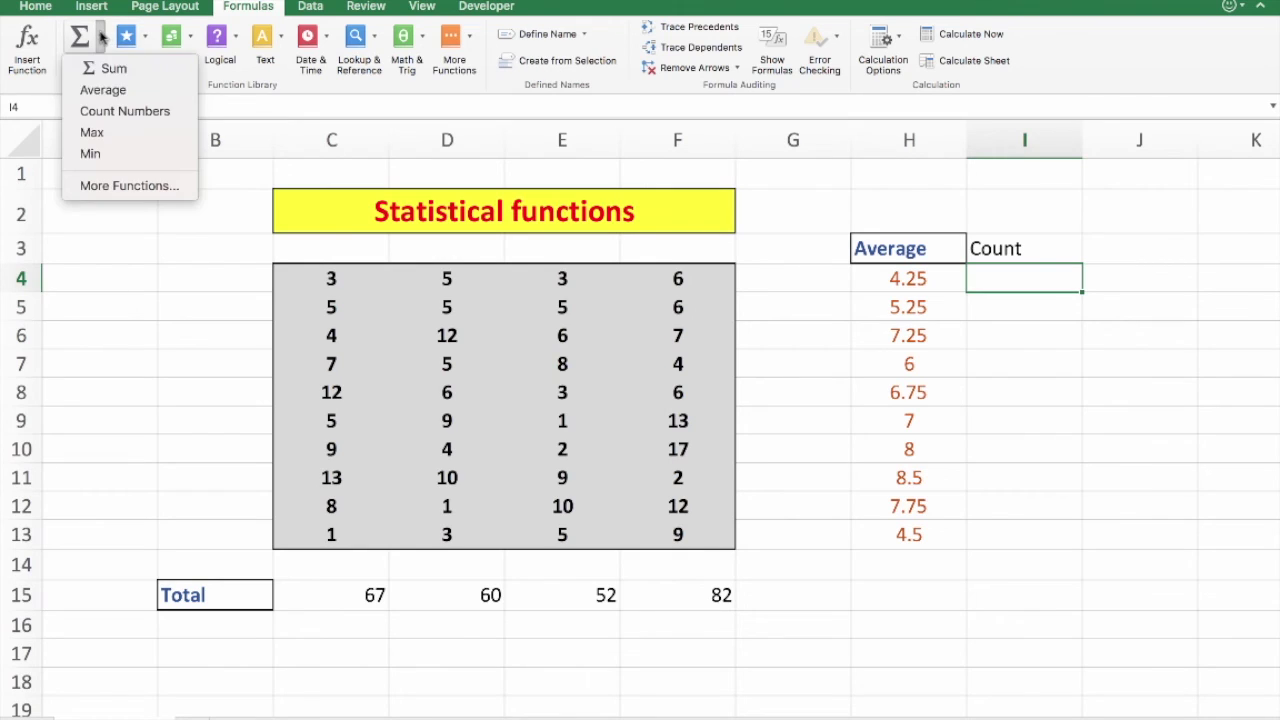
left_click(104, 112)
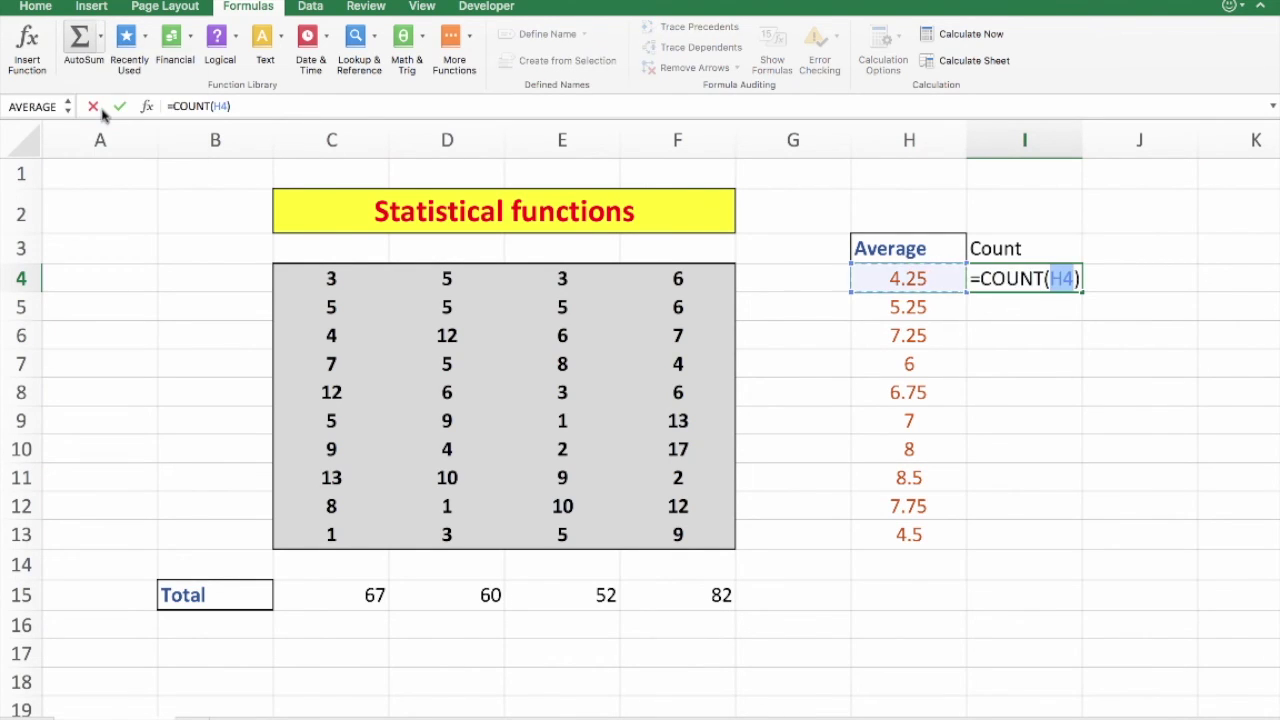
left_click(315, 277)
left_click_drag(400, 283, 680, 304)
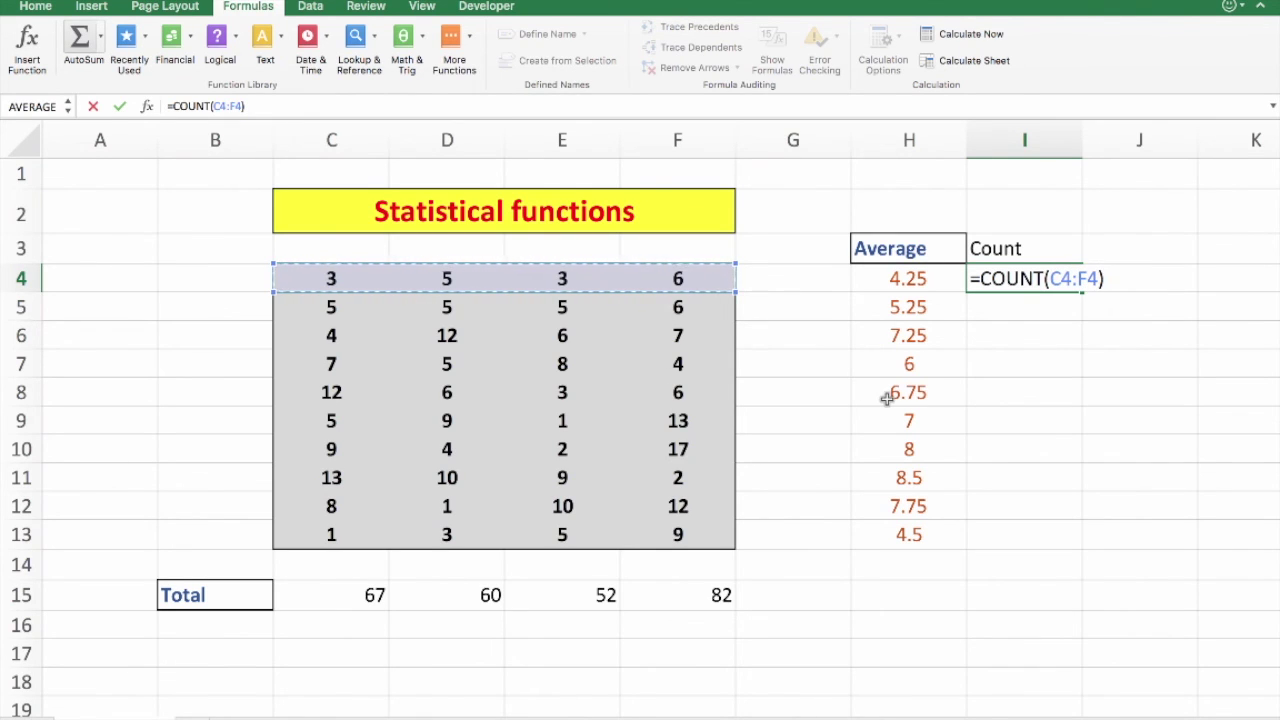
key("shift+Return")
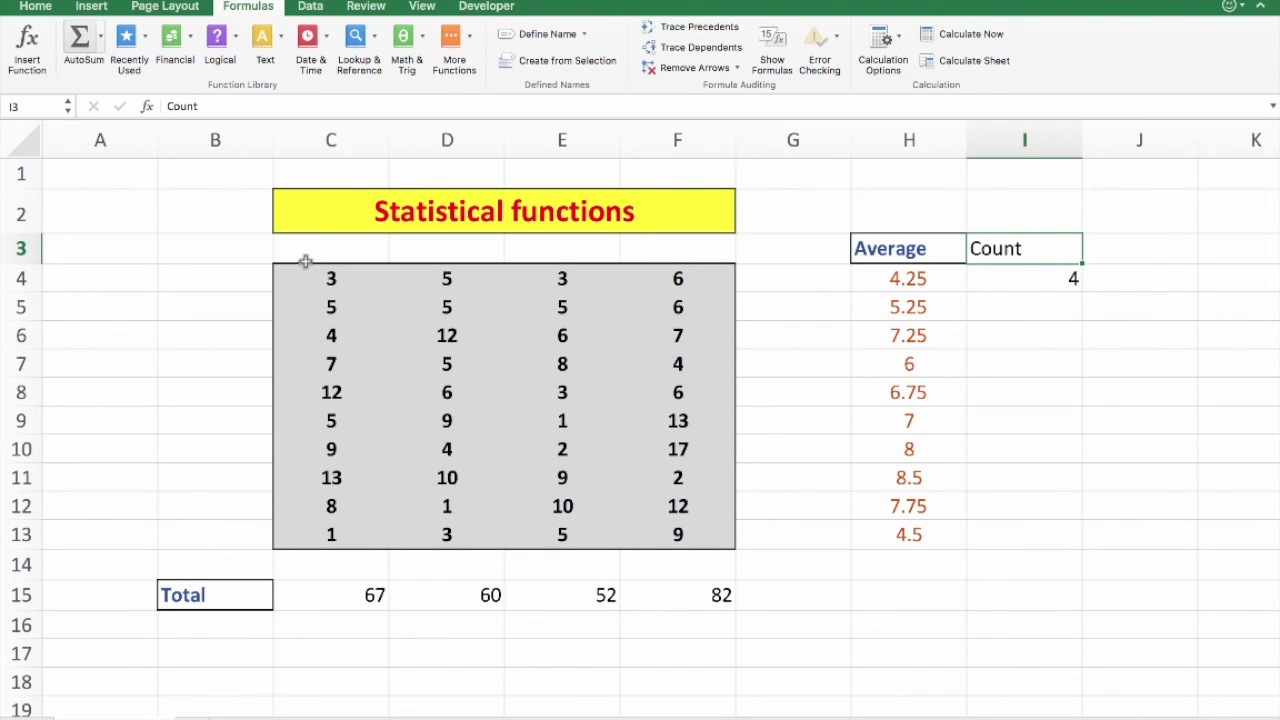
left_click(1040, 281)
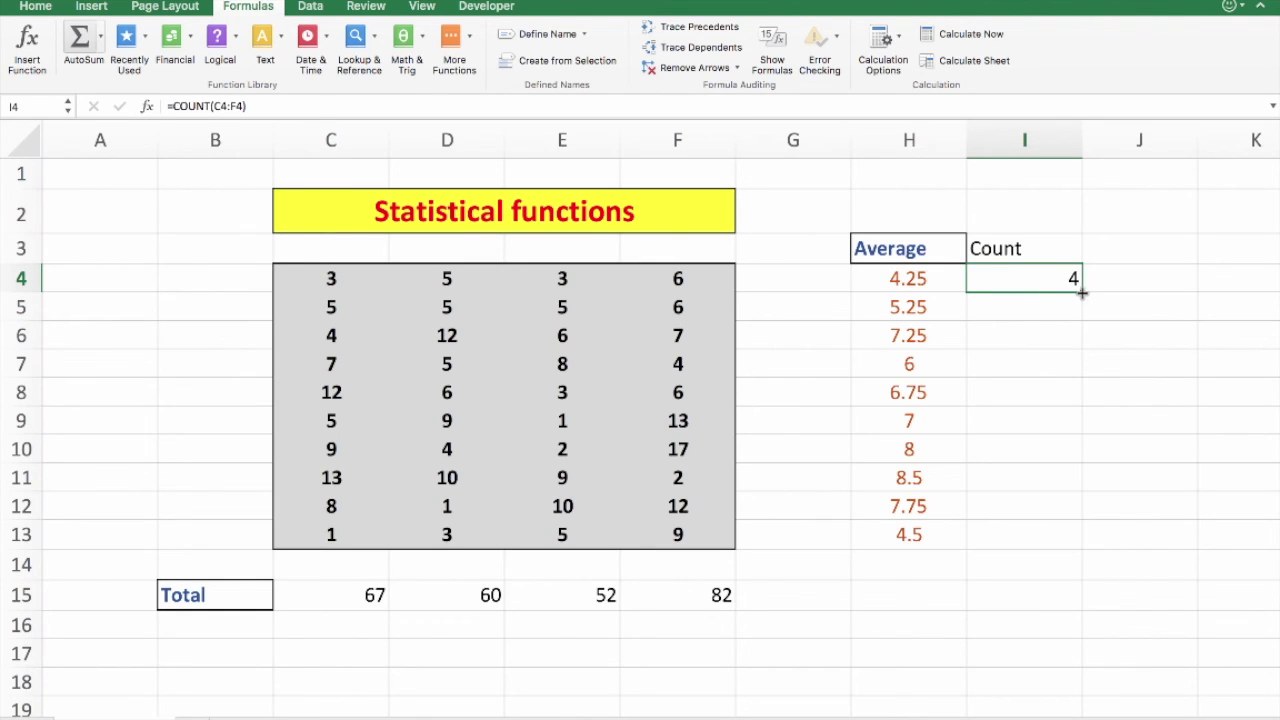
double_click(1082, 292)
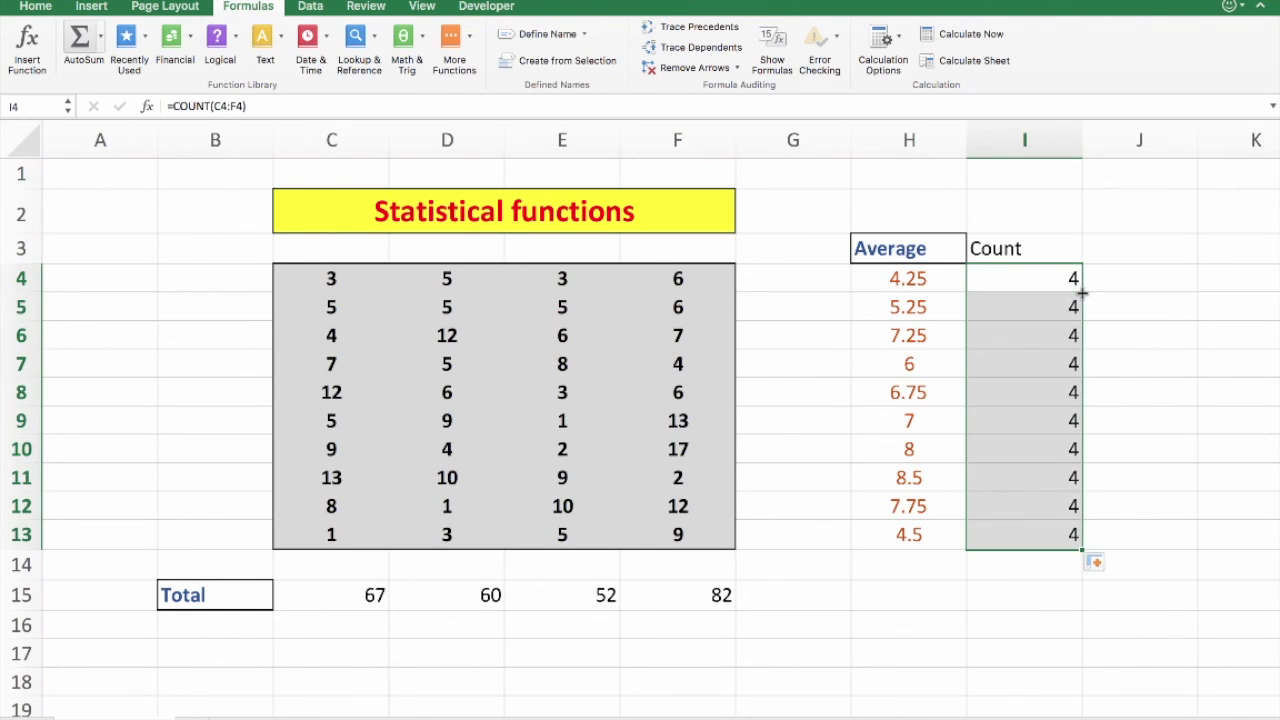